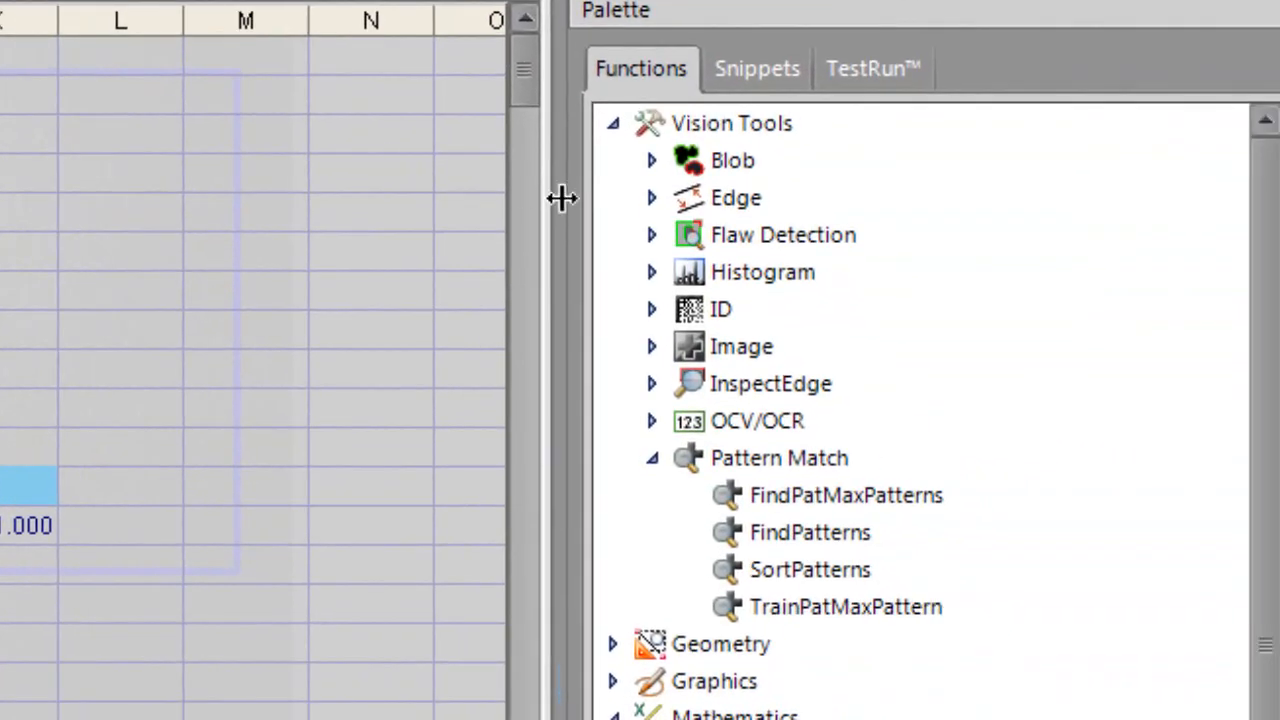
Step: Insert an ExtractHistogram function in cell C16 under the Check for Gouge heading
click(651, 272)
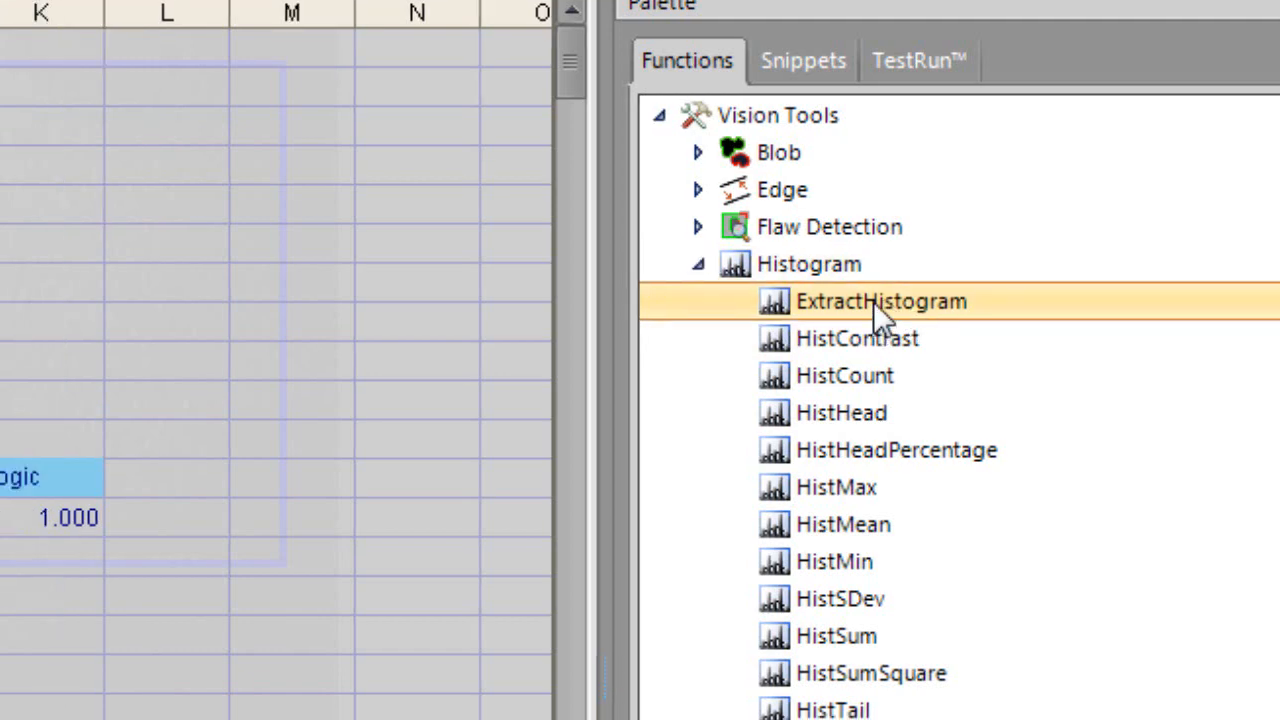
drag(873, 301, 369, 435)
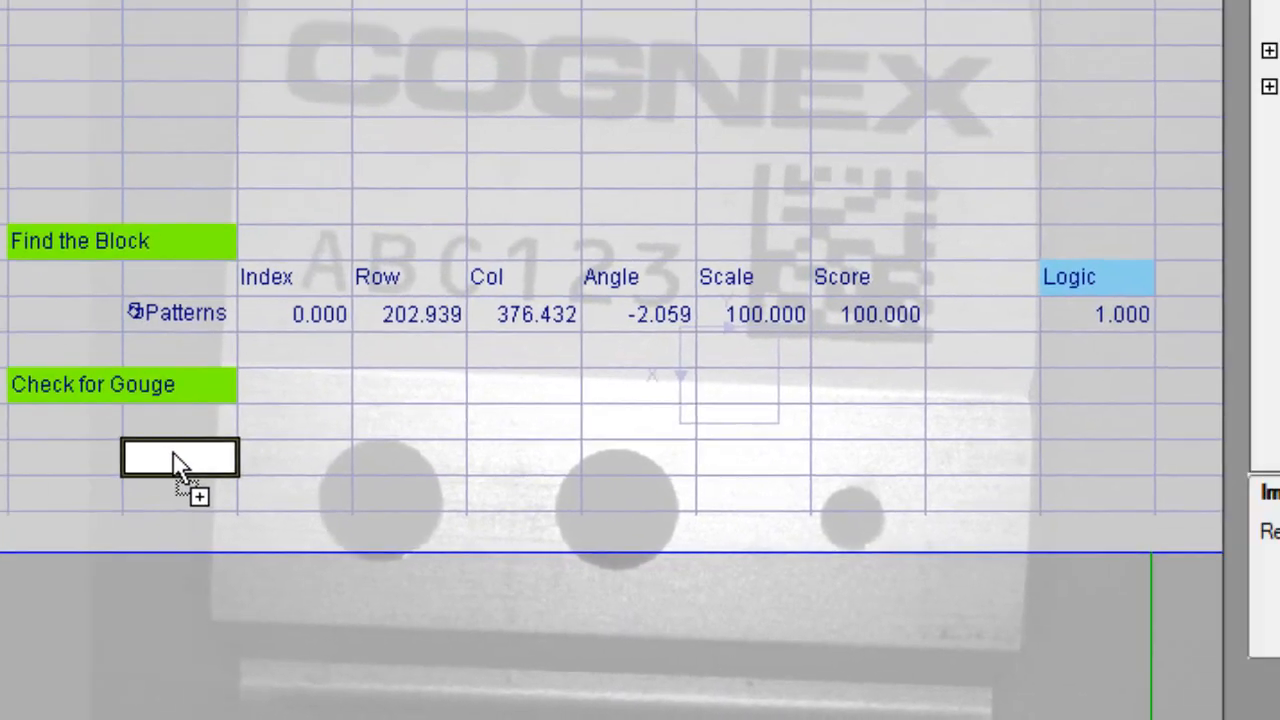
drag(173, 453, 173, 453)
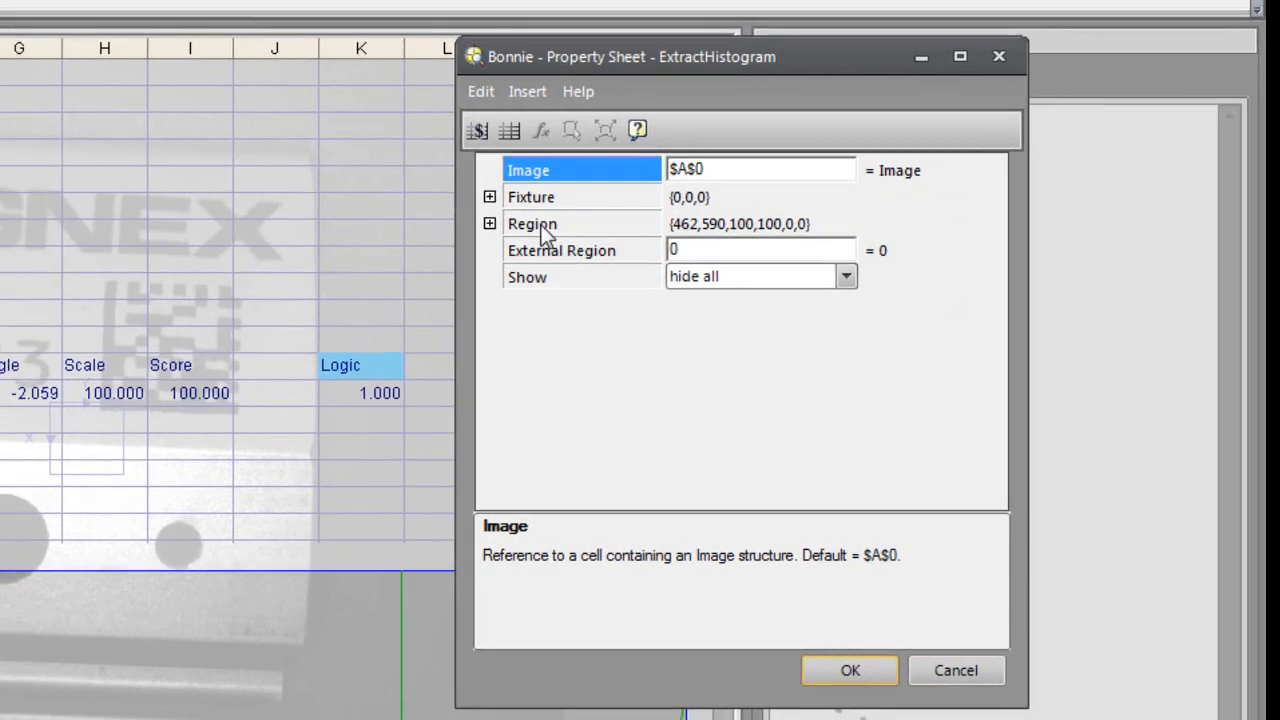
Step: Reshape the histogram region into a wide, slightly rotated rectangle between the COGNEX logo and the ABC123 text
click(502, 228)
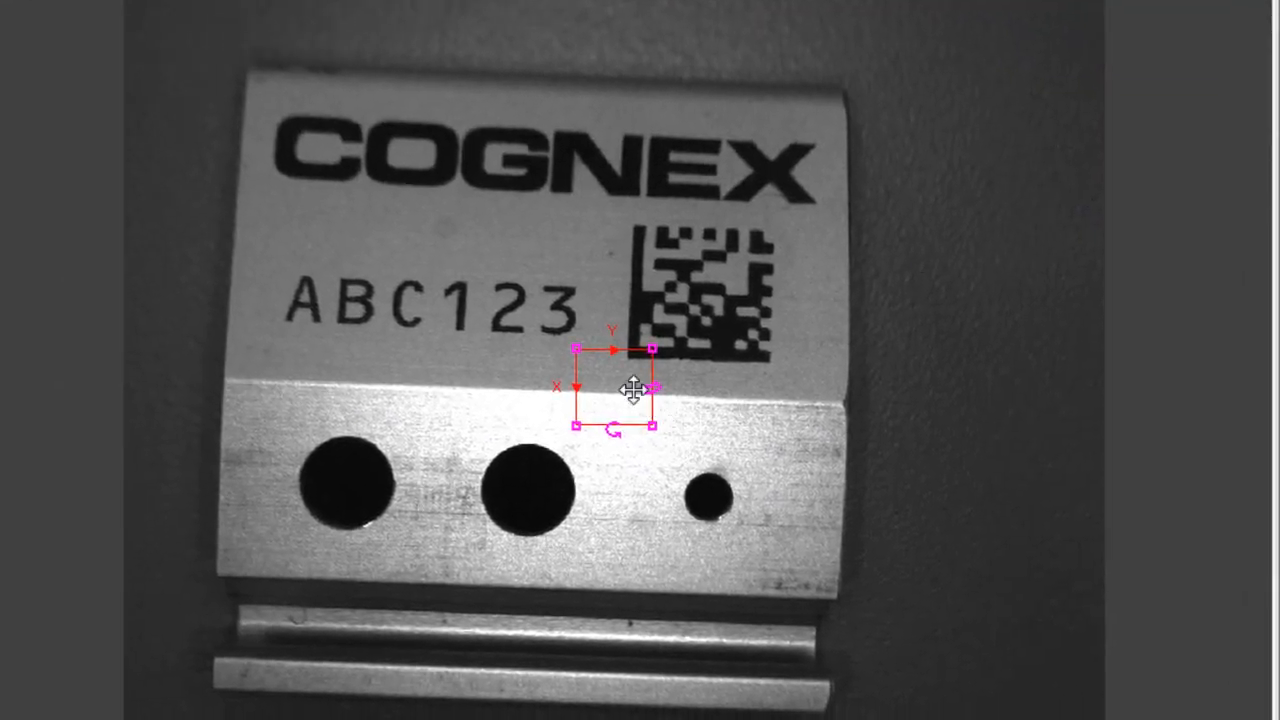
drag(633, 390, 318, 242)
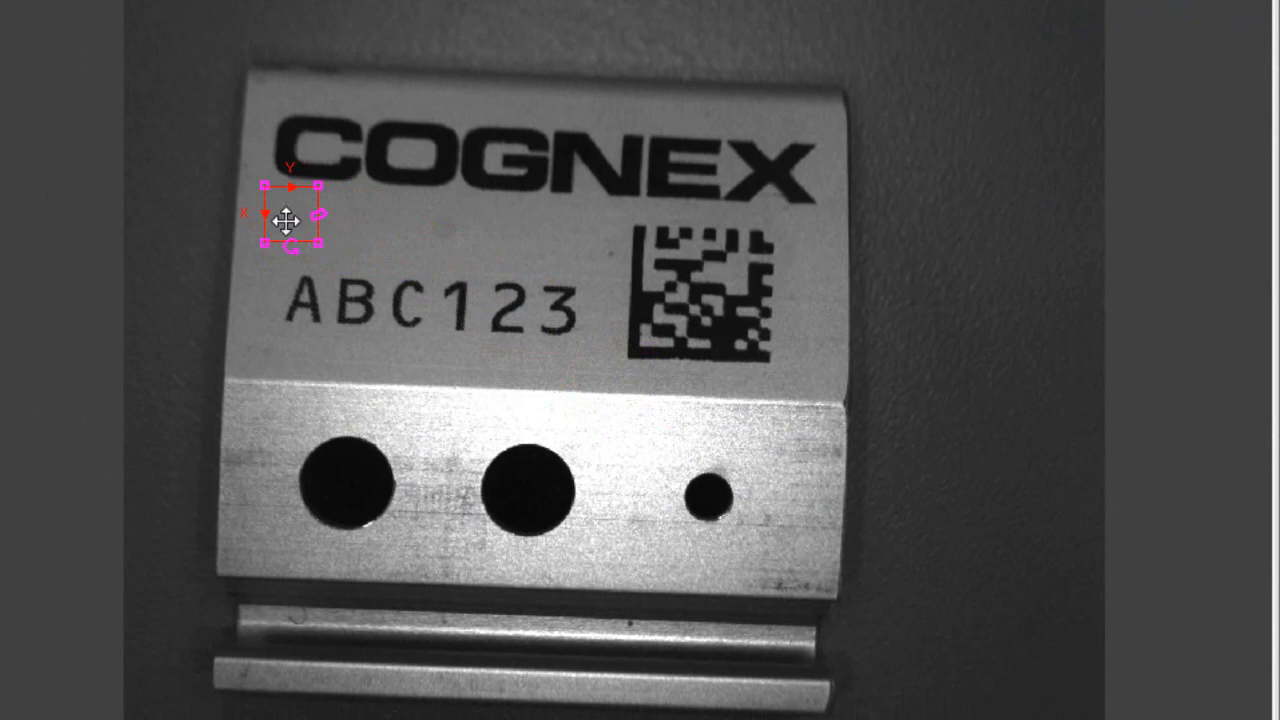
drag(296, 261, 297, 257)
drag(291, 195, 435, 207)
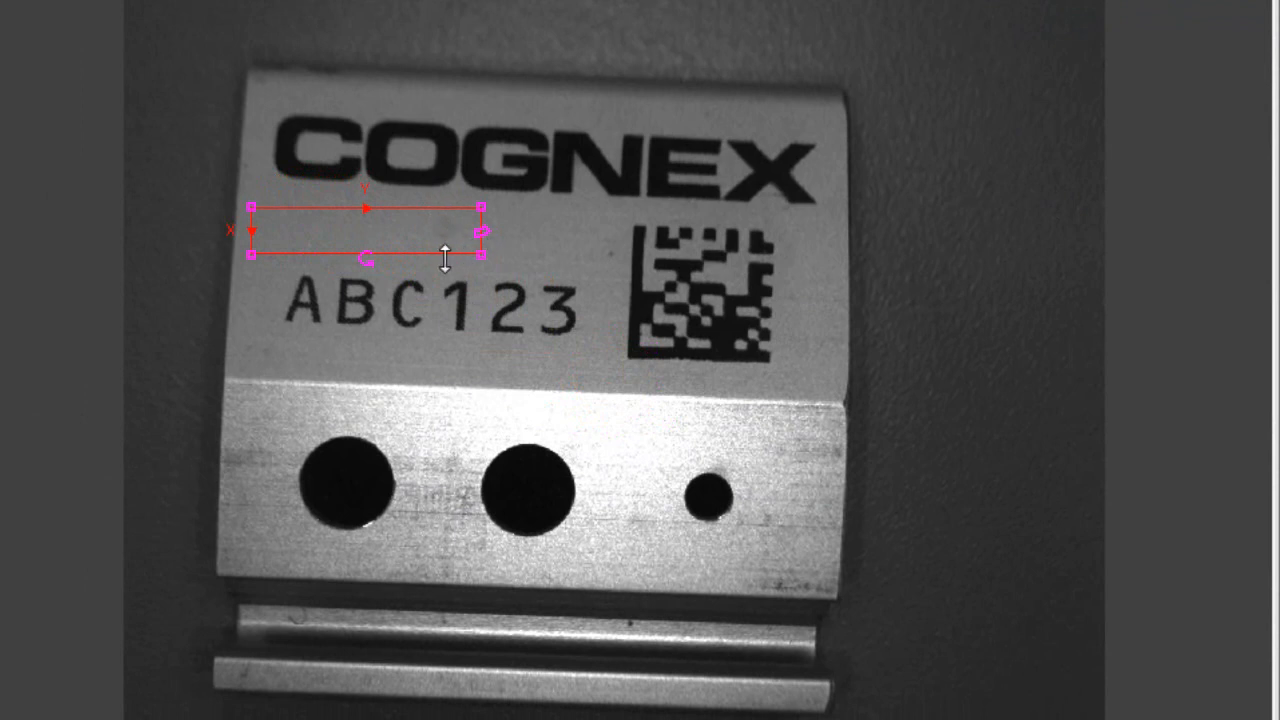
click(366, 274)
drag(362, 261, 375, 288)
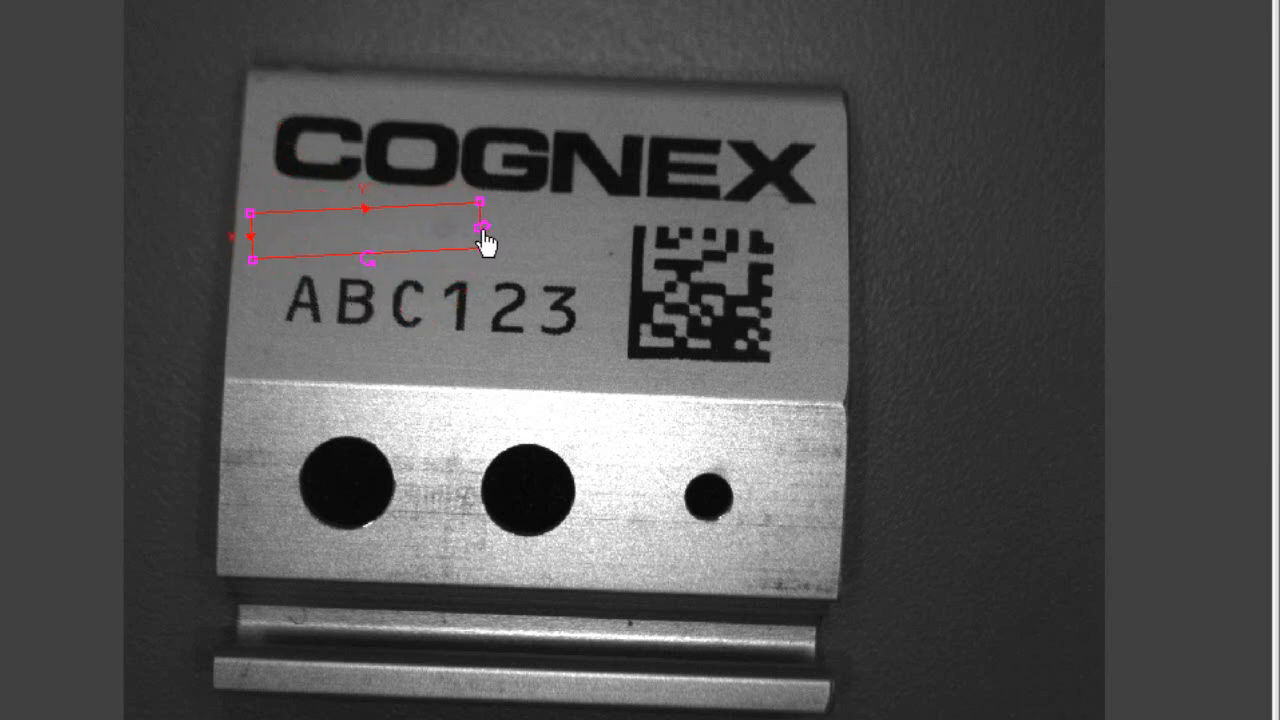
Step: Curve the region into a small, nearly closed circle just below the logo's first letter and accept it
drag(485, 247, 364, 196)
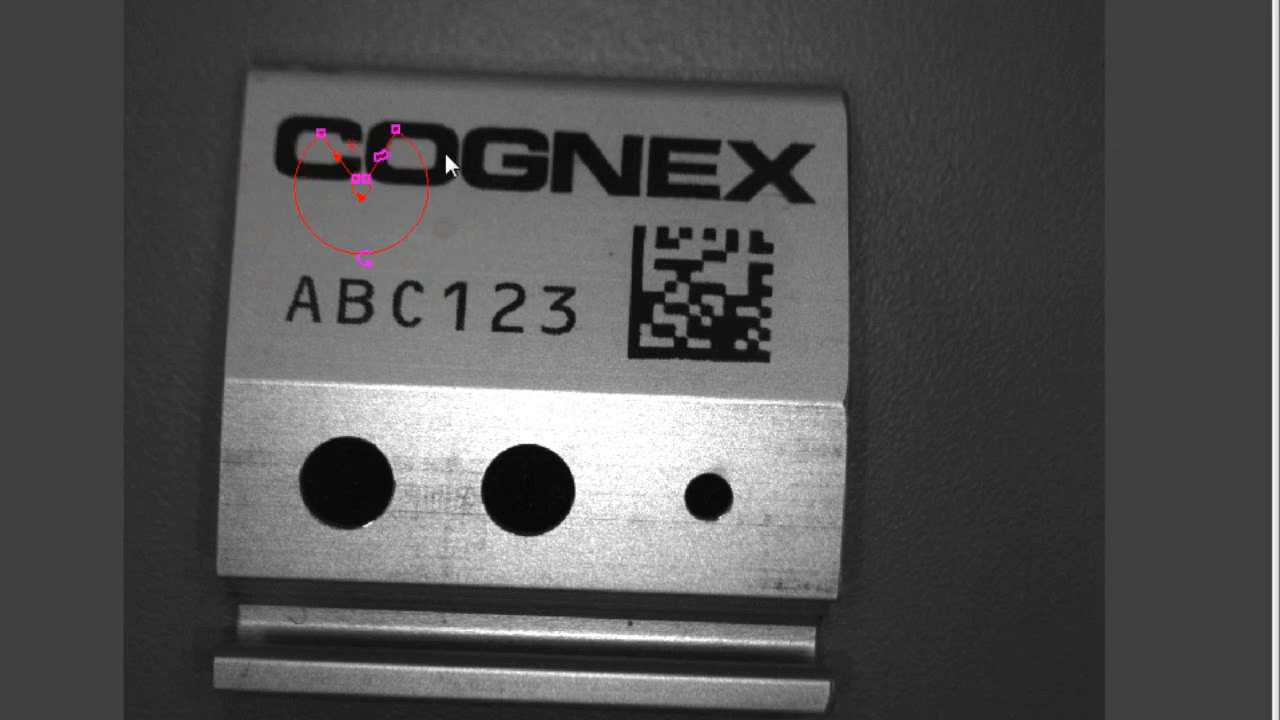
drag(431, 173, 362, 186)
drag(366, 246, 310, 261)
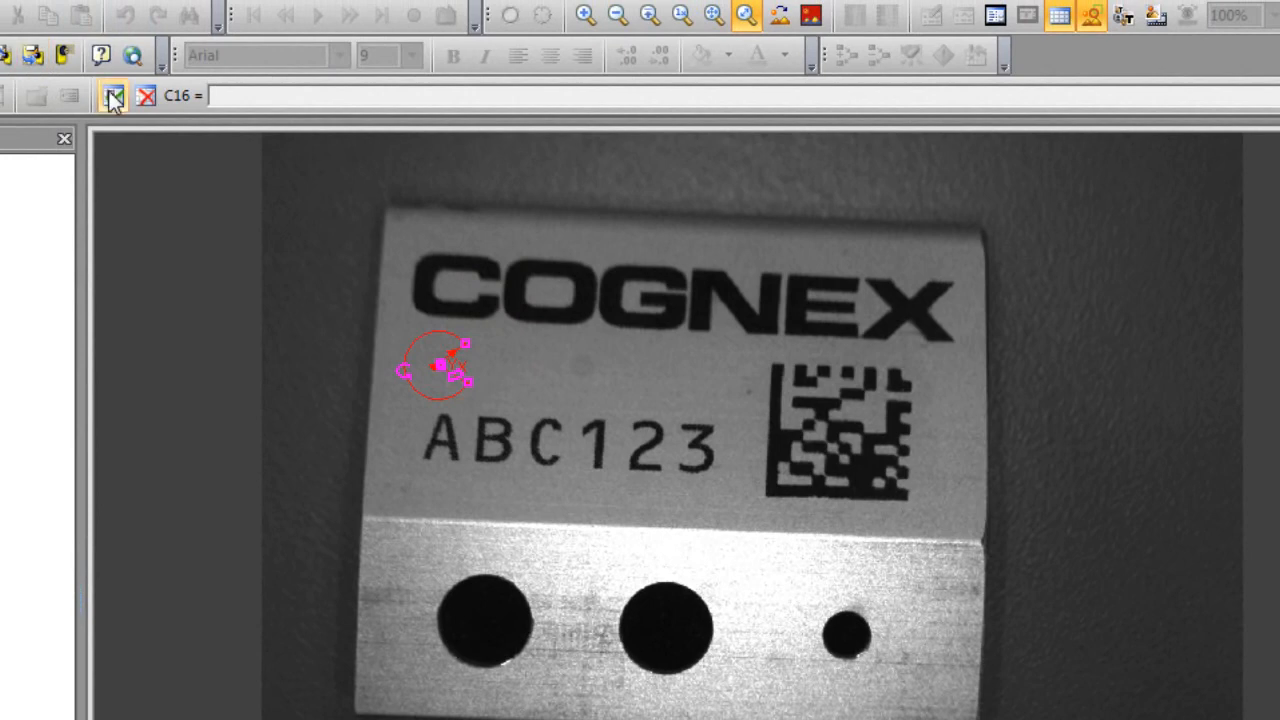
click(113, 97)
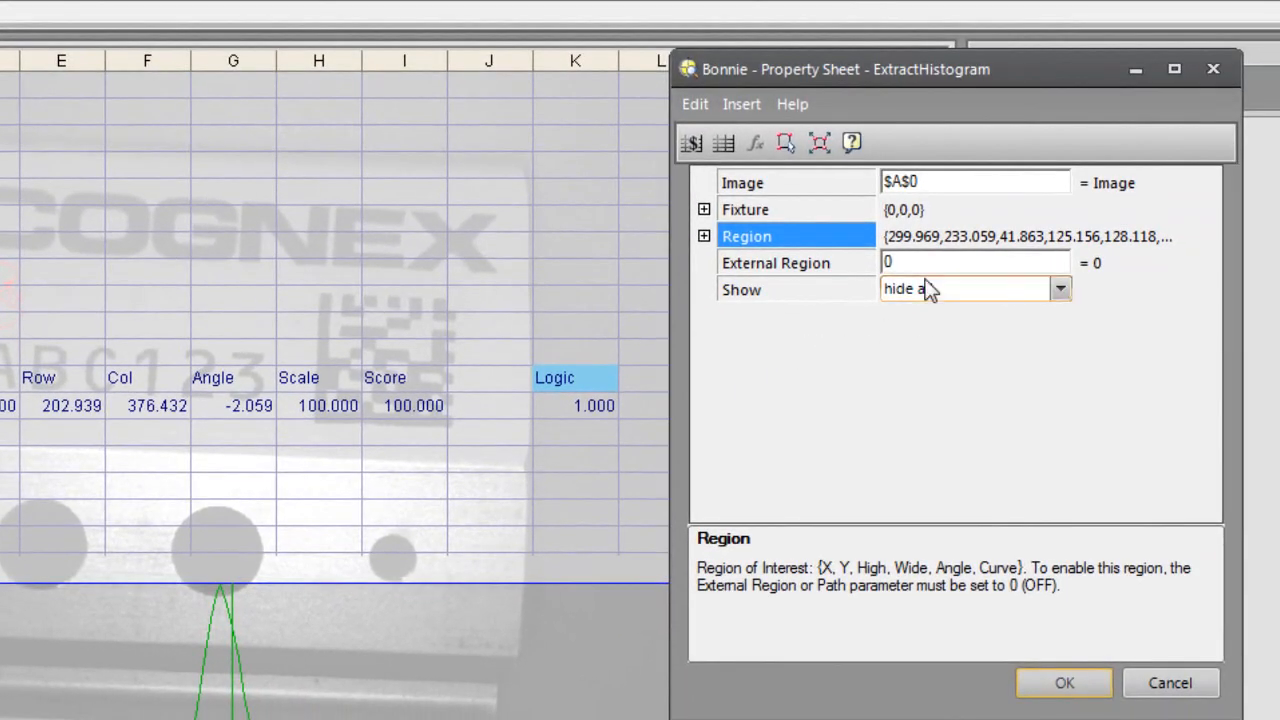
Step: Set the histogram to show input graphics only and accept its properties
click(1064, 291)
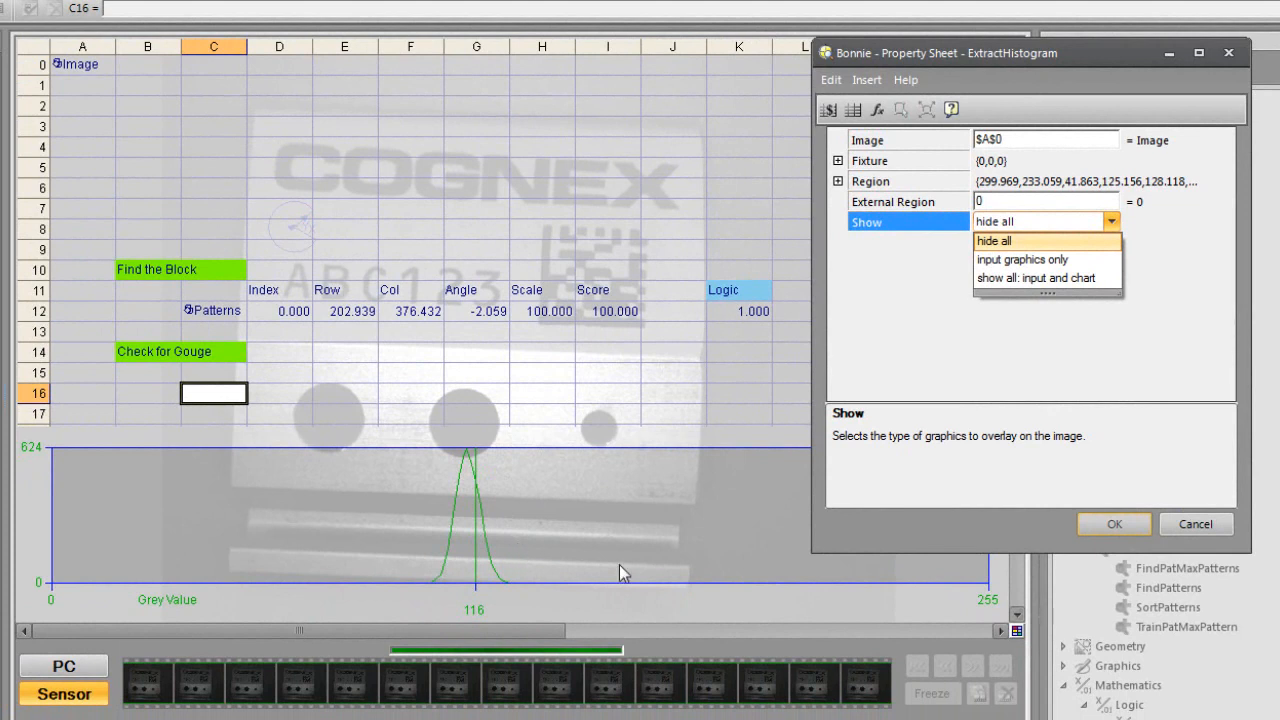
click(1065, 262)
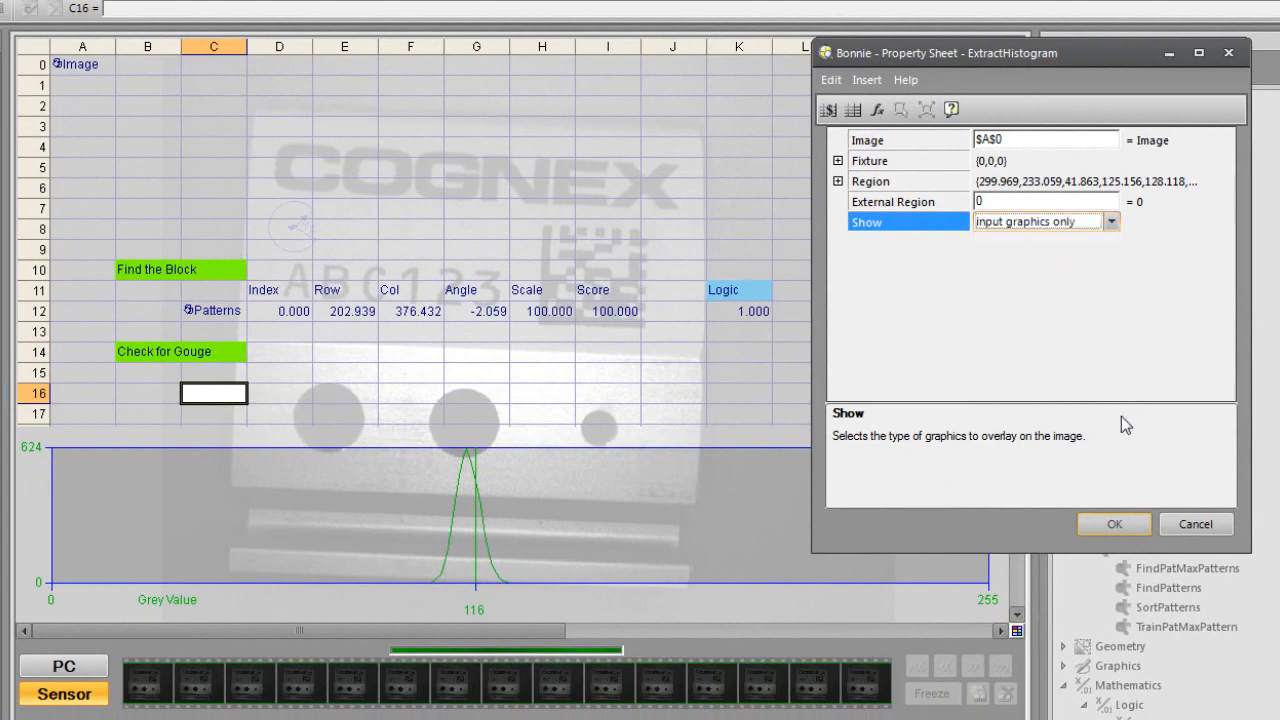
click(1114, 524)
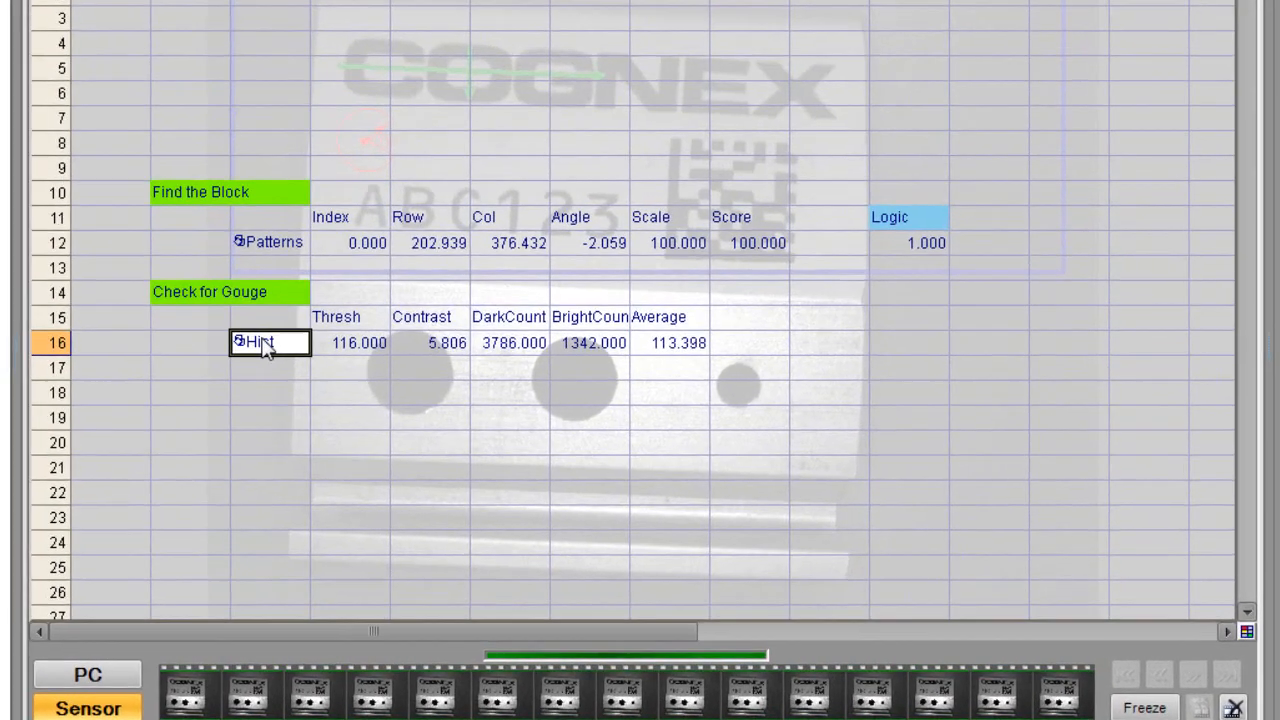
Step: Set the graphic line width of the Hist cell to 4 and view the region without the spreadsheet overlay
right_click(207, 393)
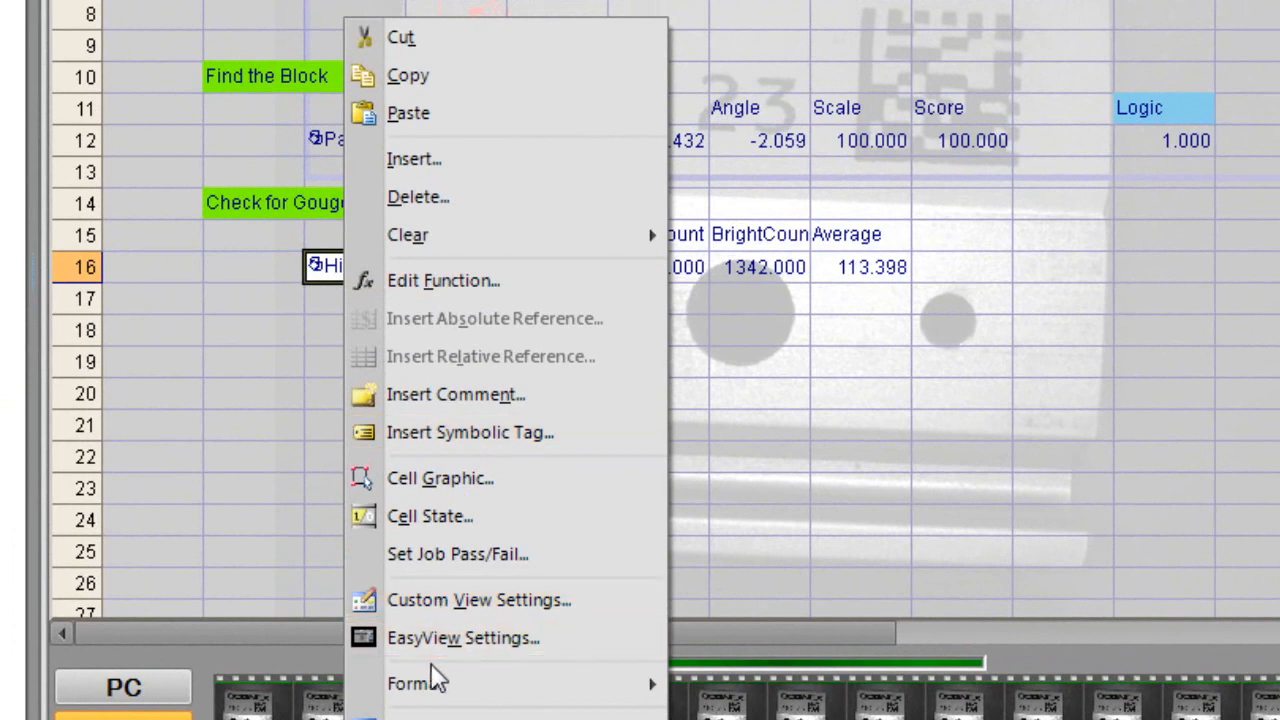
mouse_move(437, 682)
click(810, 492)
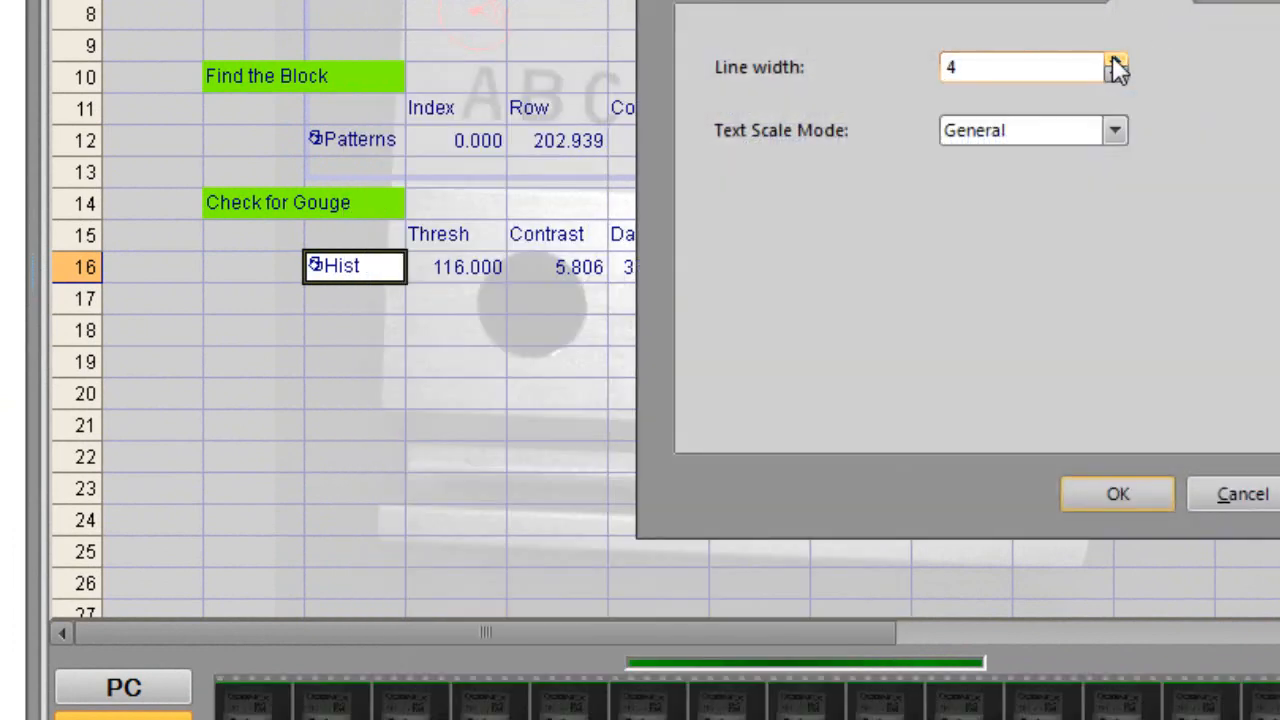
click(1118, 492)
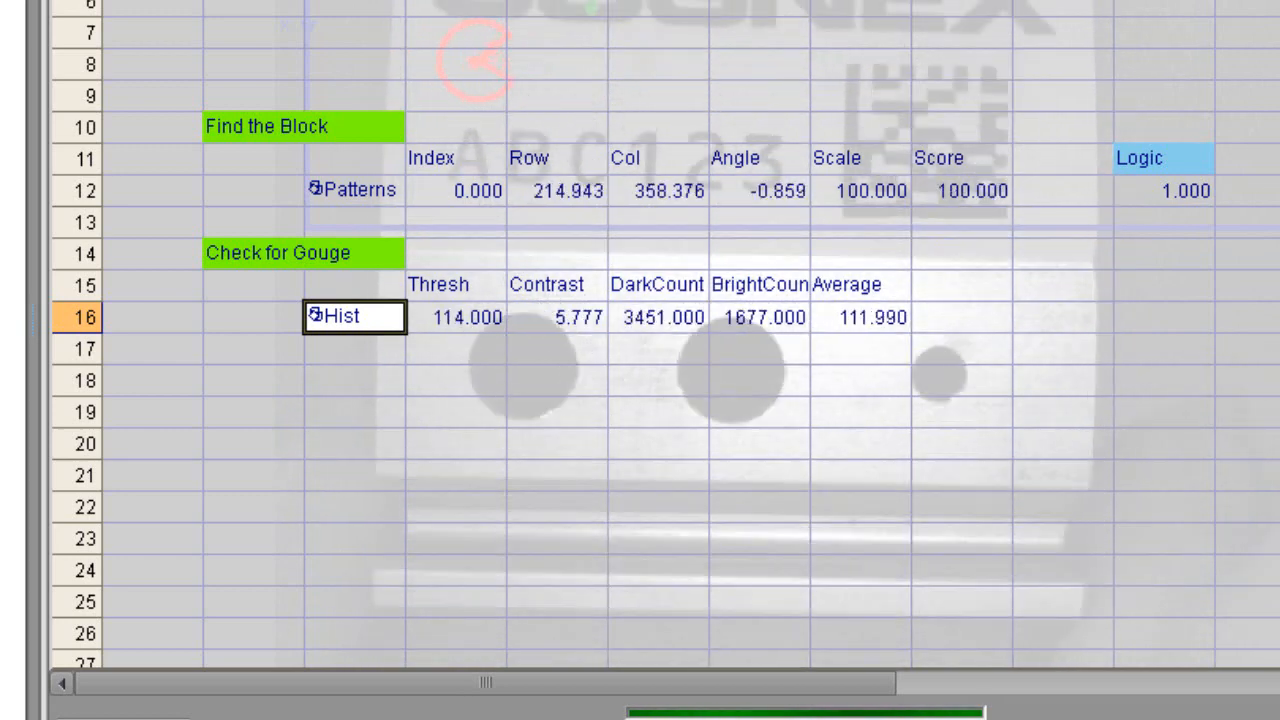
key(F9)
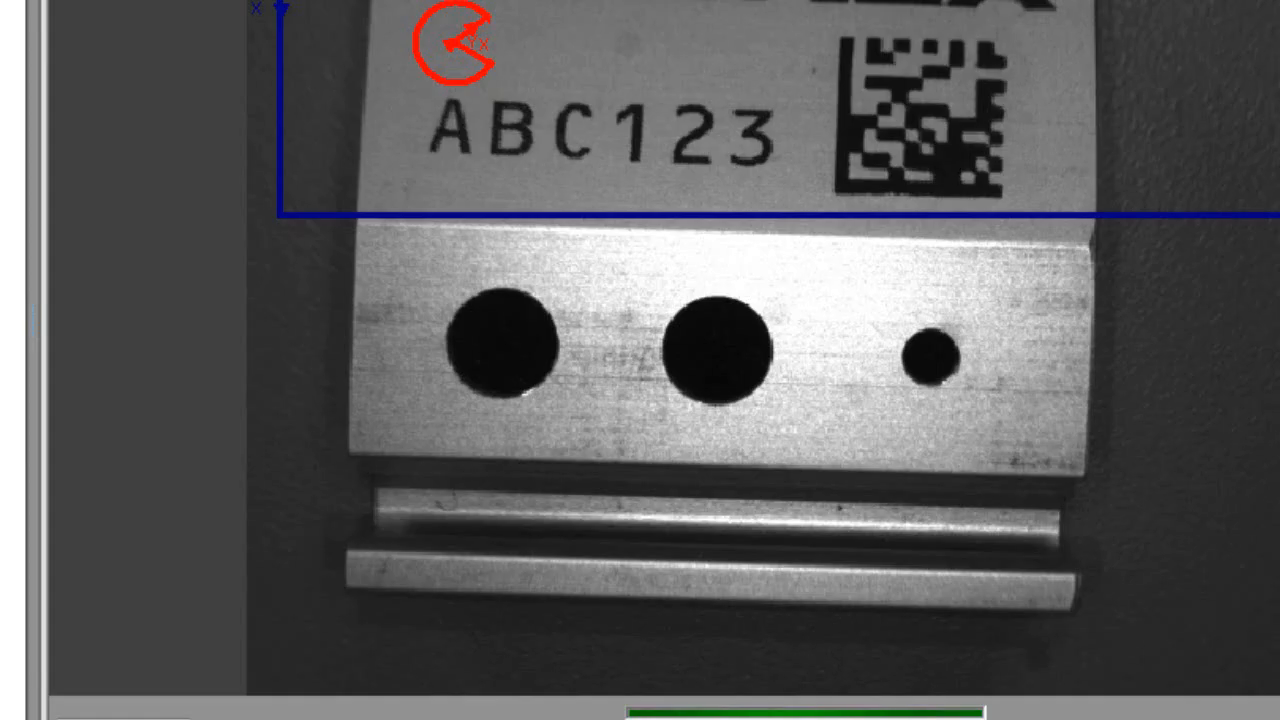
key(F9)
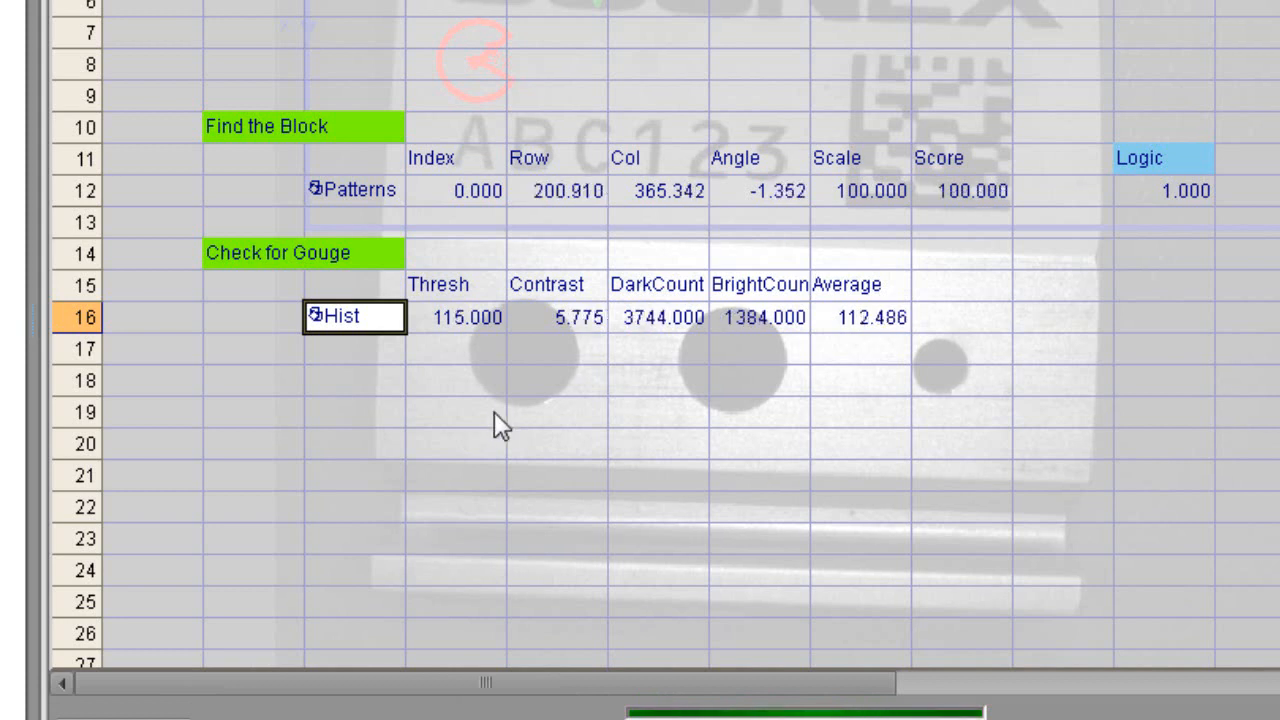
Step: Fixture the histogram region to the found block's row, column and angle using absolute references $E$12:$G$12
double_click(345, 318)
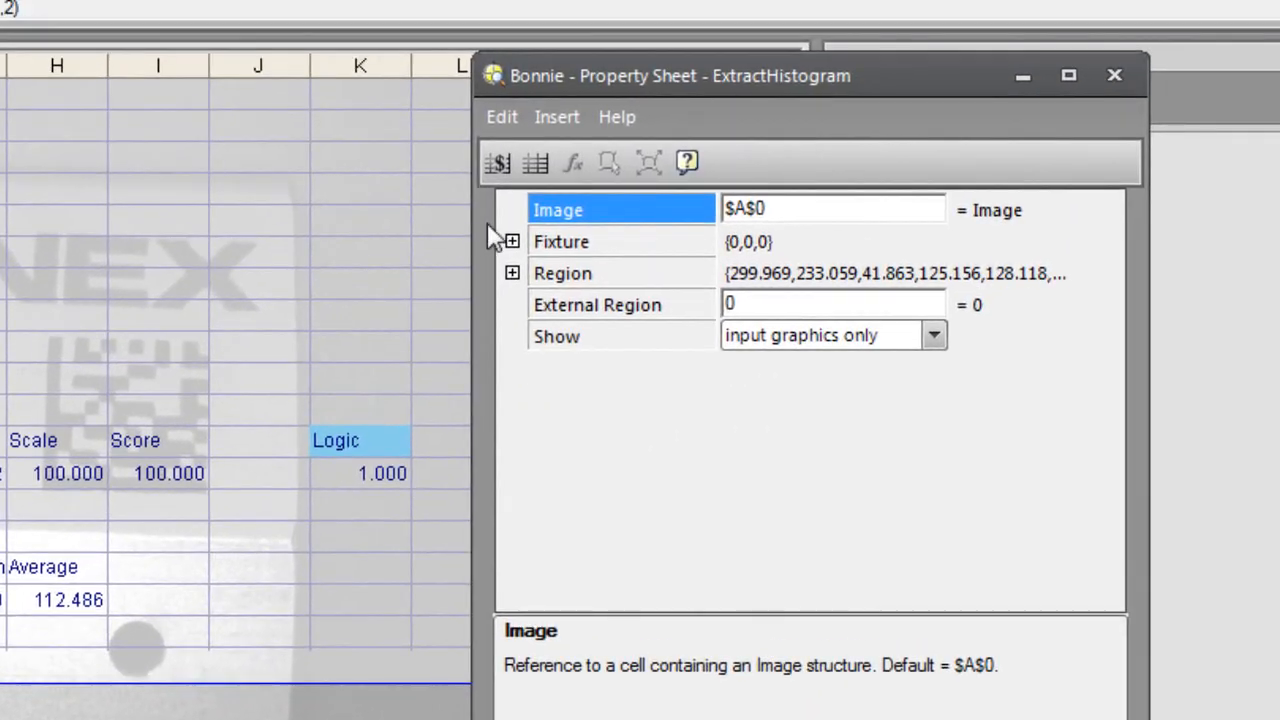
click(619, 203)
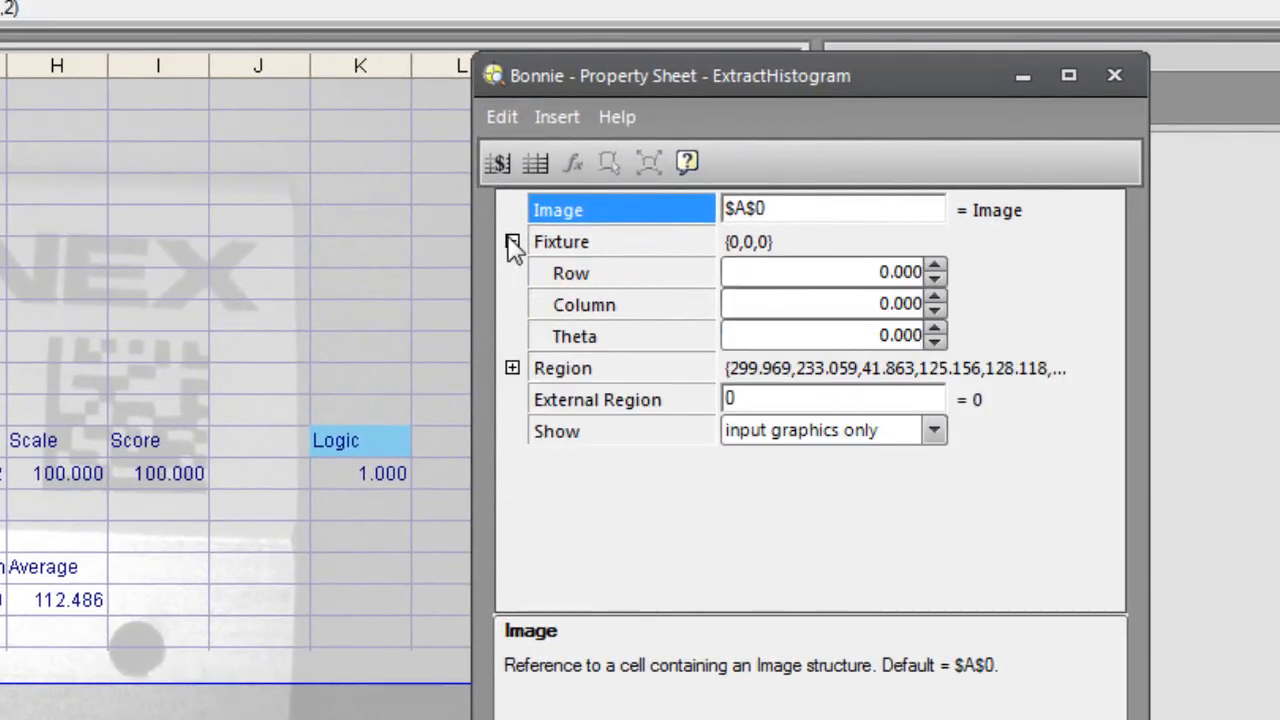
double_click(626, 274)
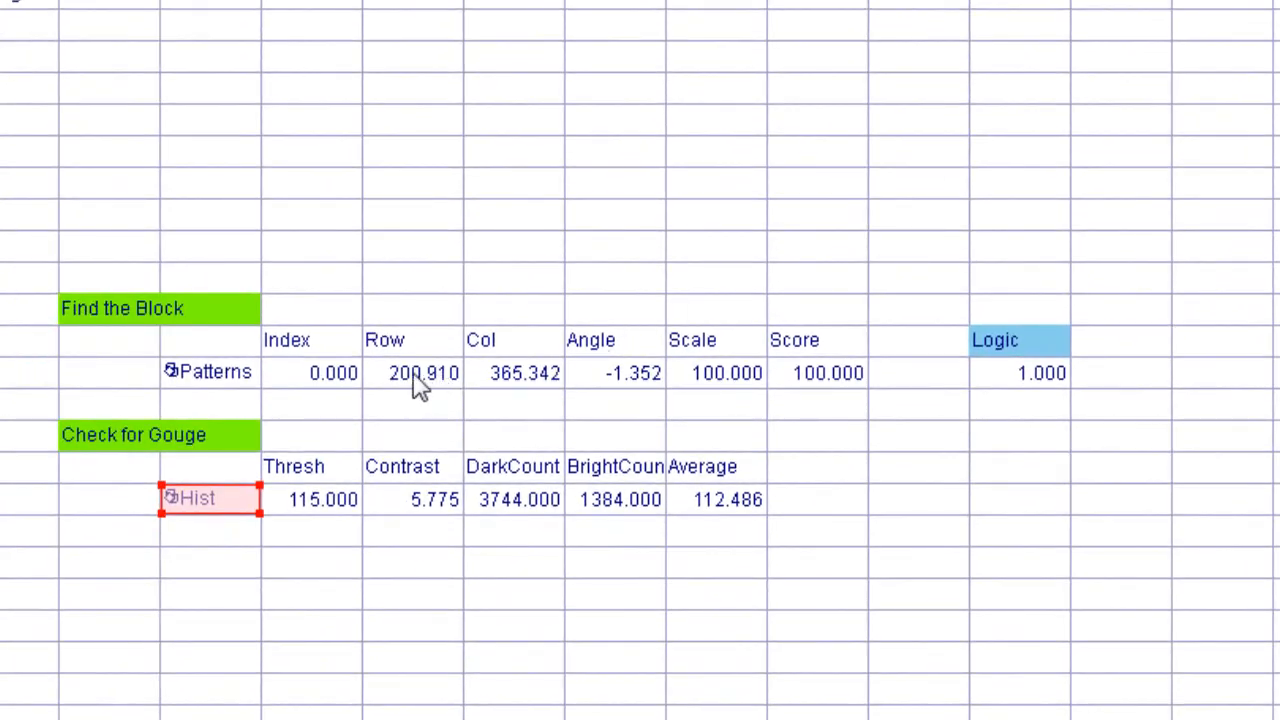
drag(420, 388, 657, 378)
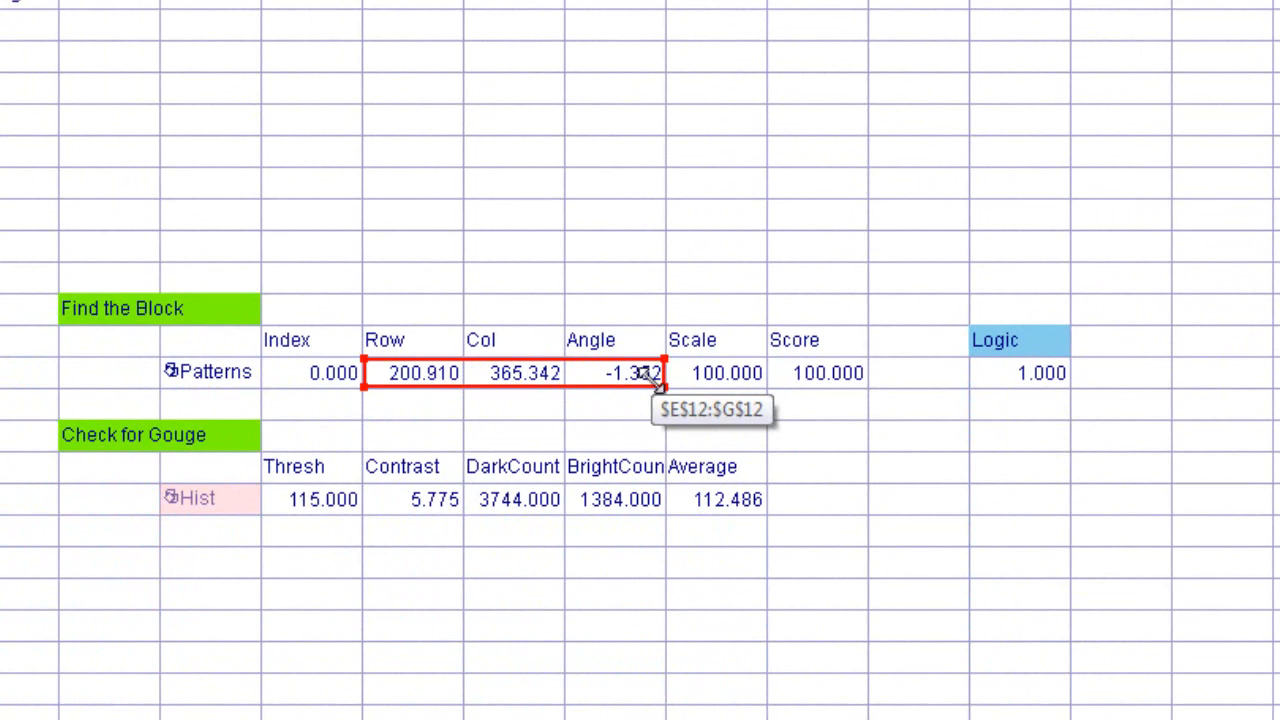
drag(657, 378, 657, 378)
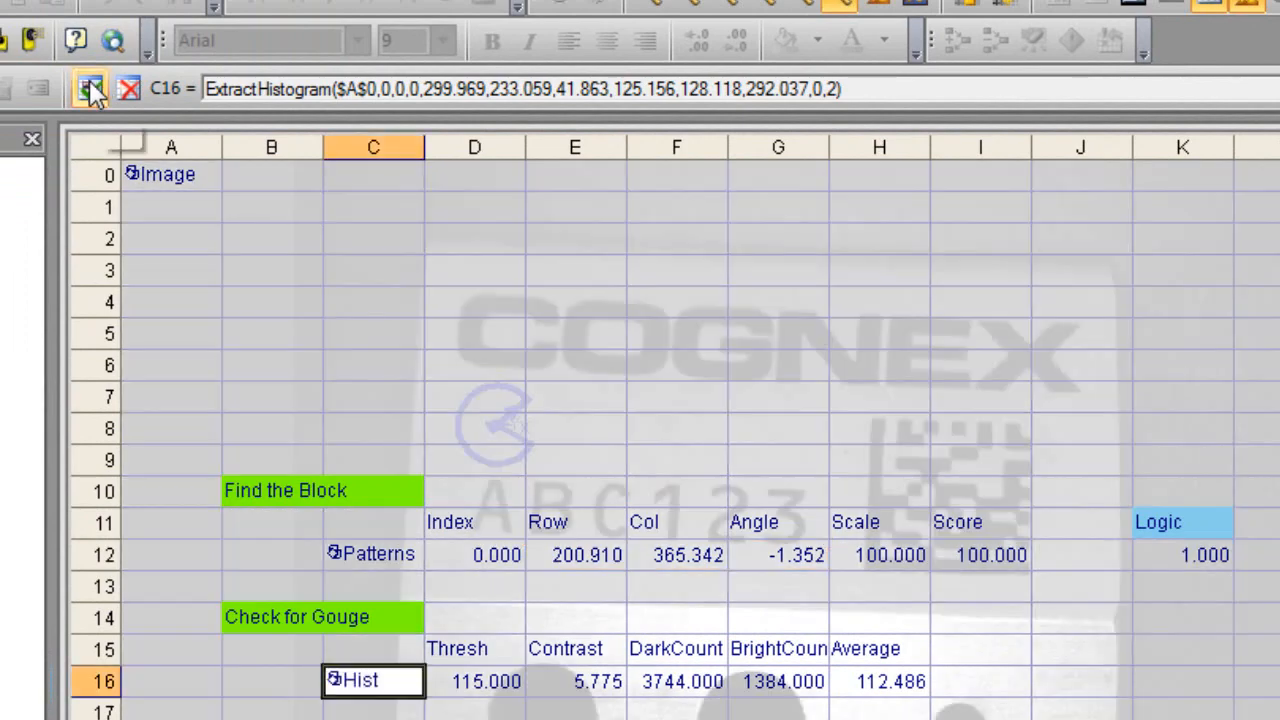
click(90, 88)
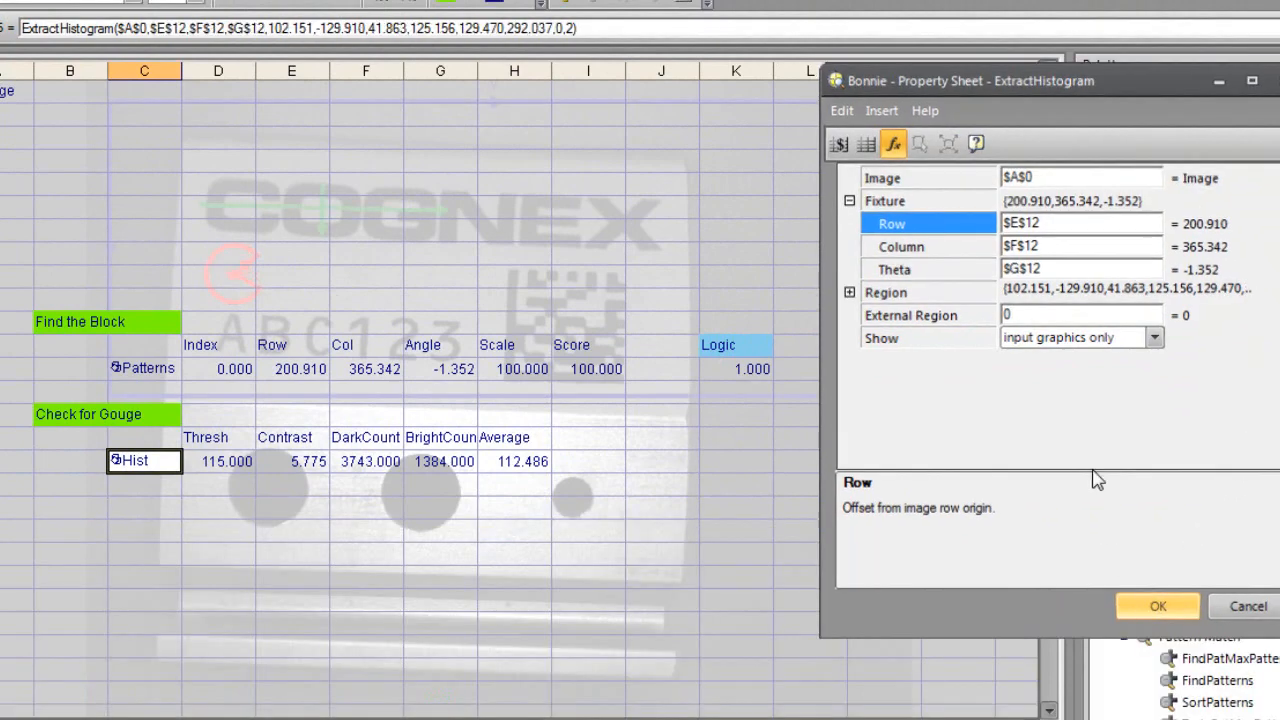
click(1158, 610)
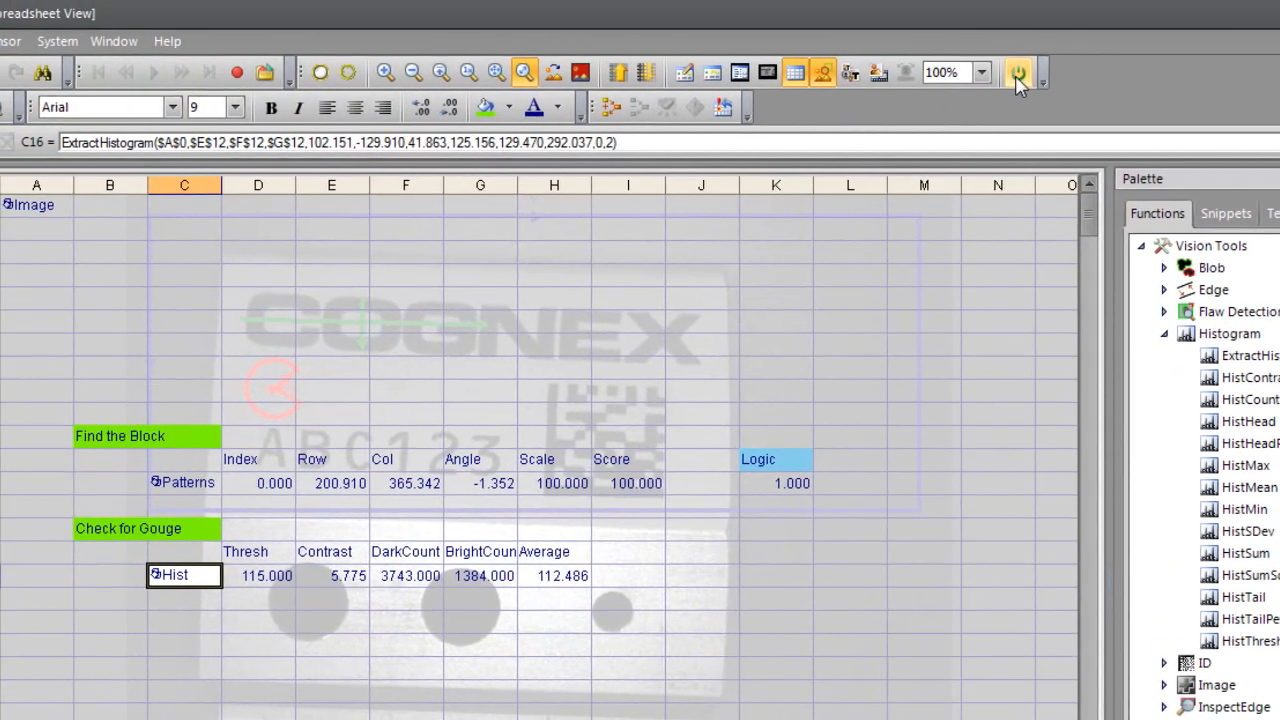
Step: Run the sensor online to check the histogram region on the gouged part without the spreadsheet overlay, and return offline
click(998, 14)
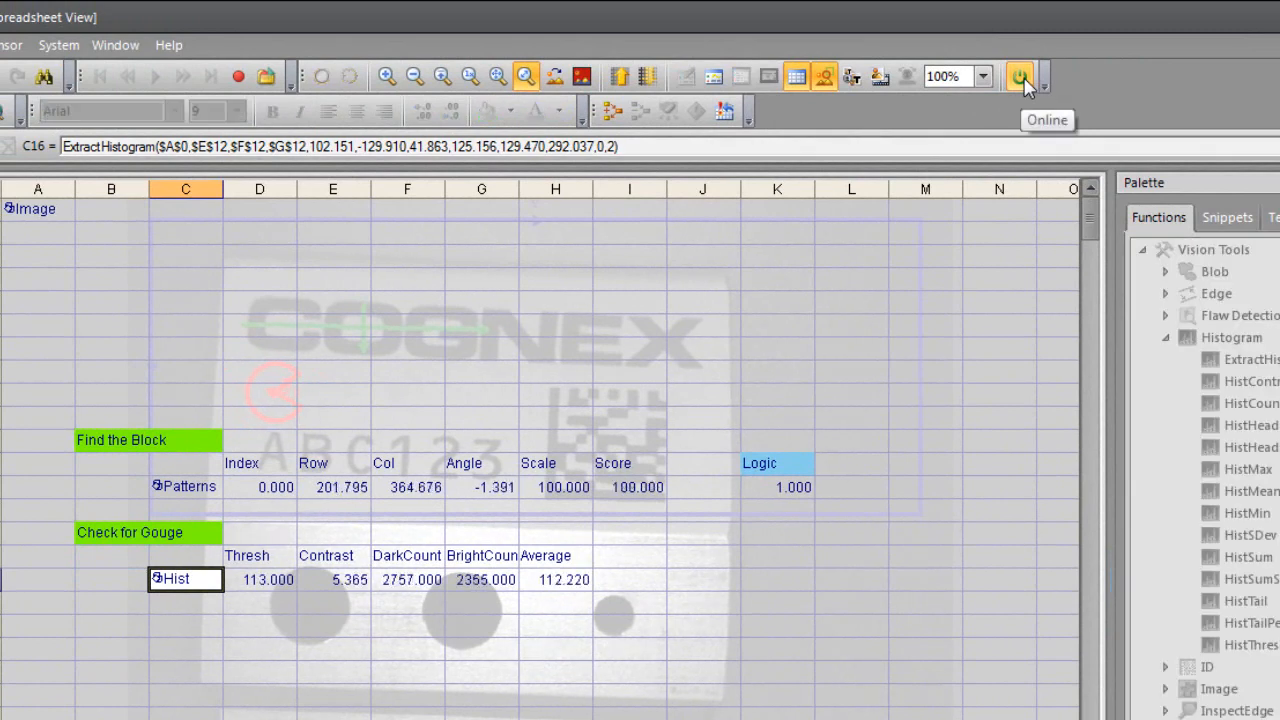
click(790, 76)
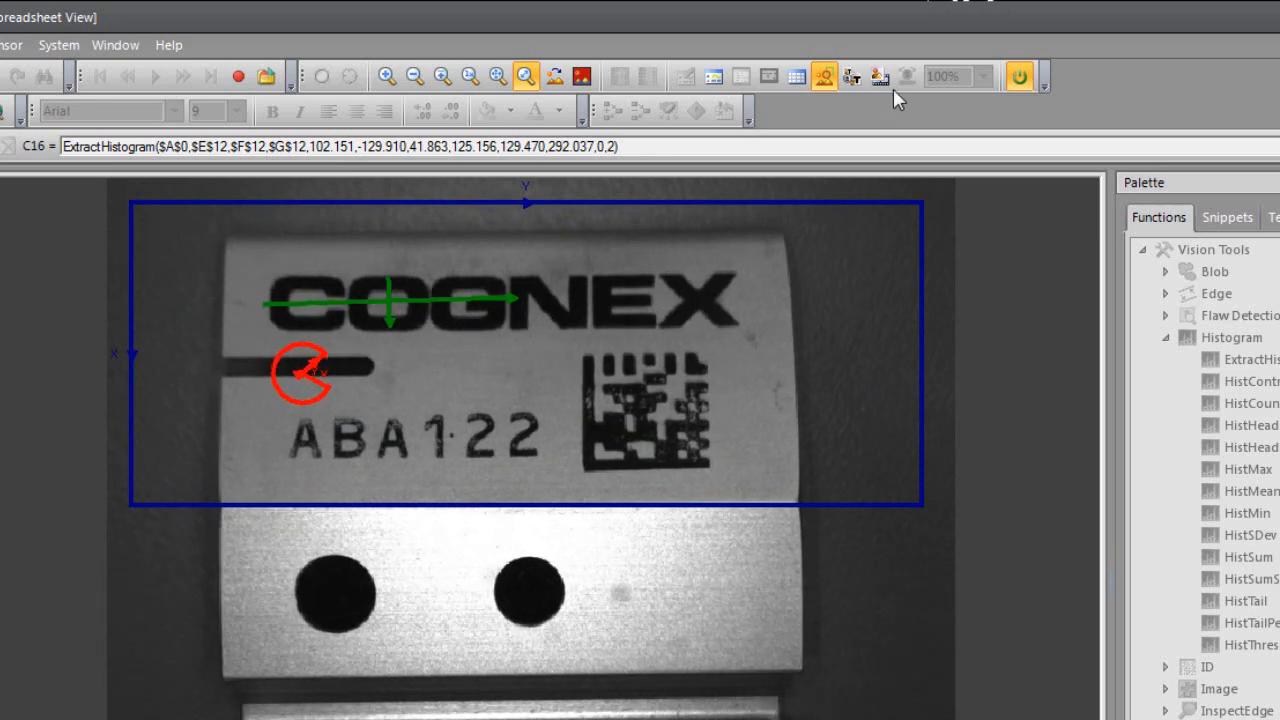
click(797, 77)
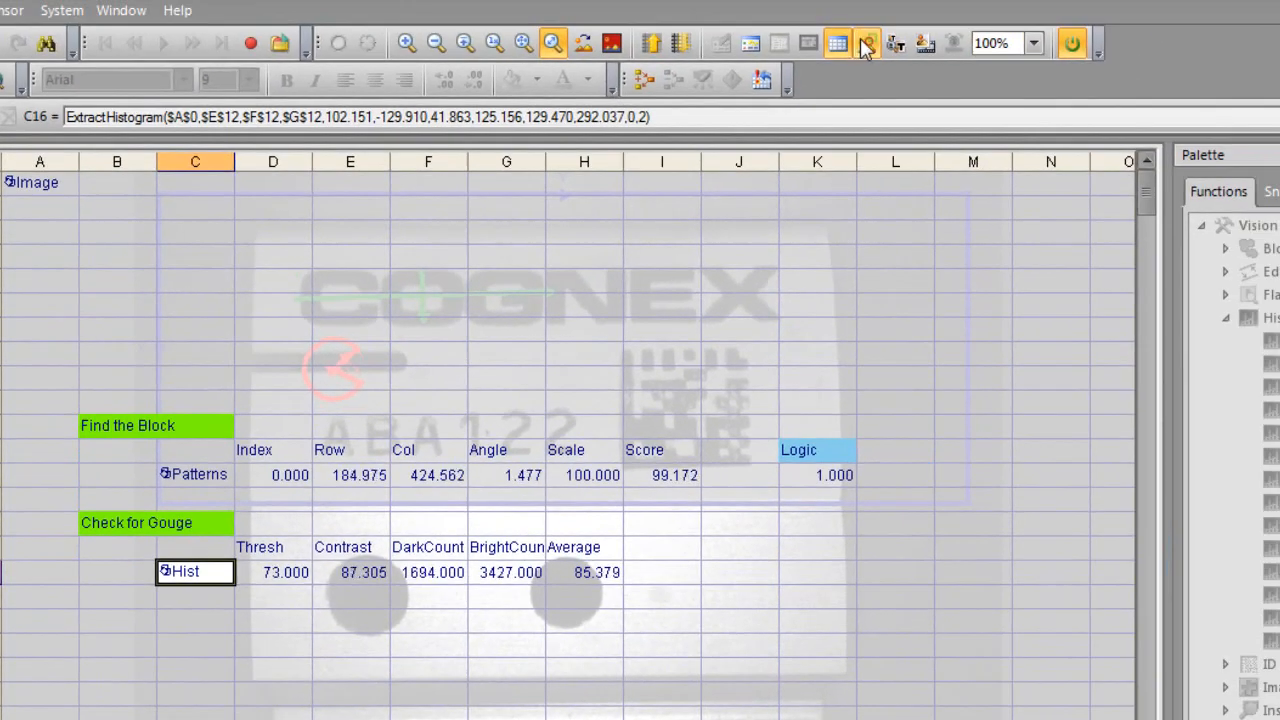
click(1068, 42)
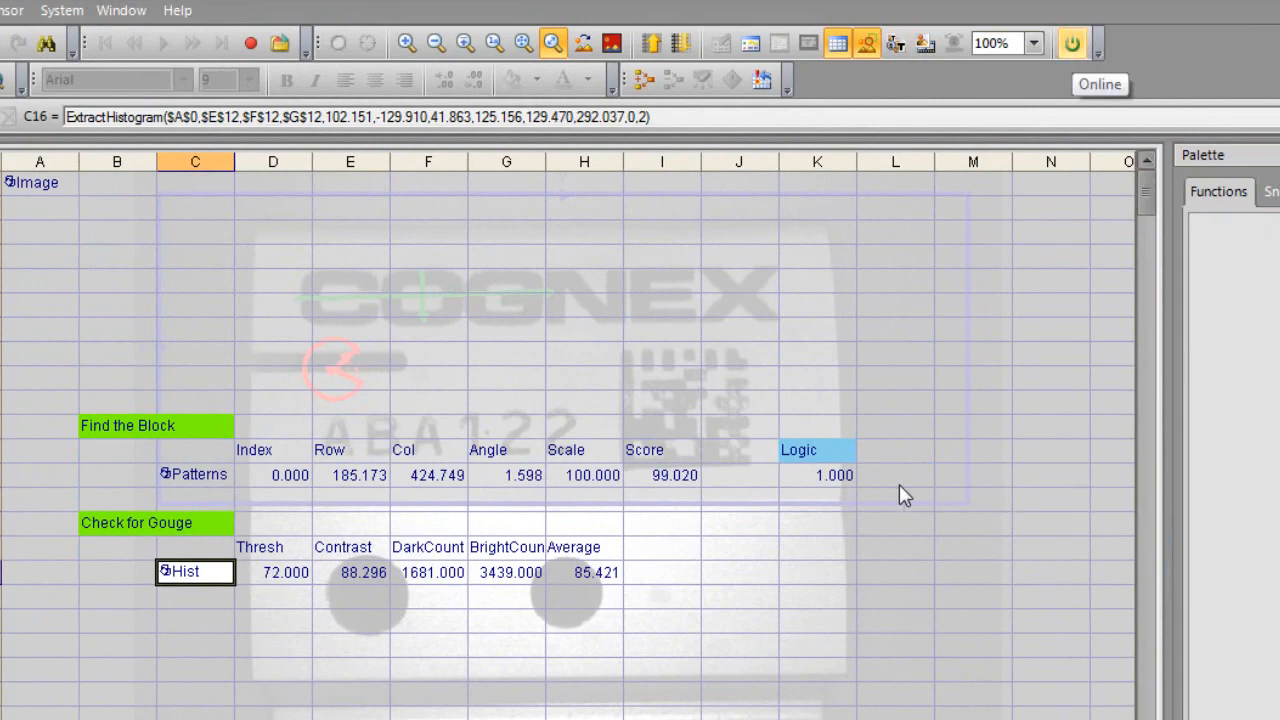
Step: Enter the heading Logic in cell K15 and fill it light blue like the heading above
click(808, 551)
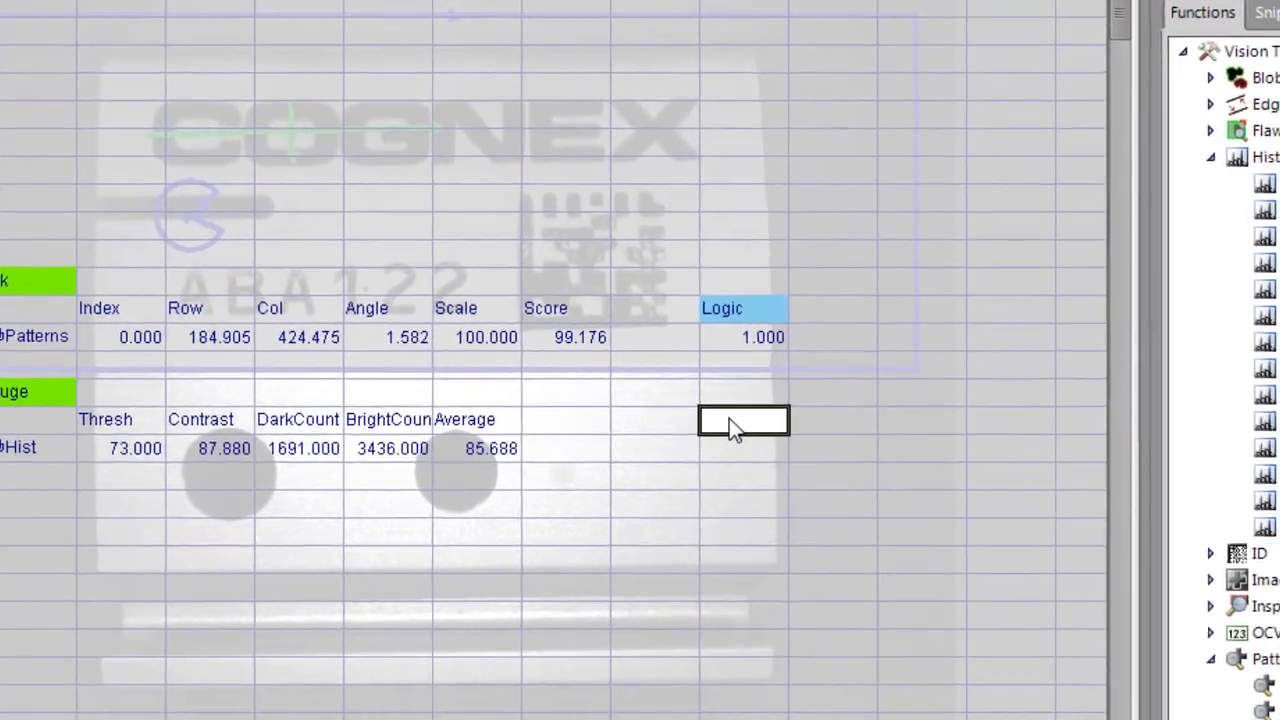
text(1)
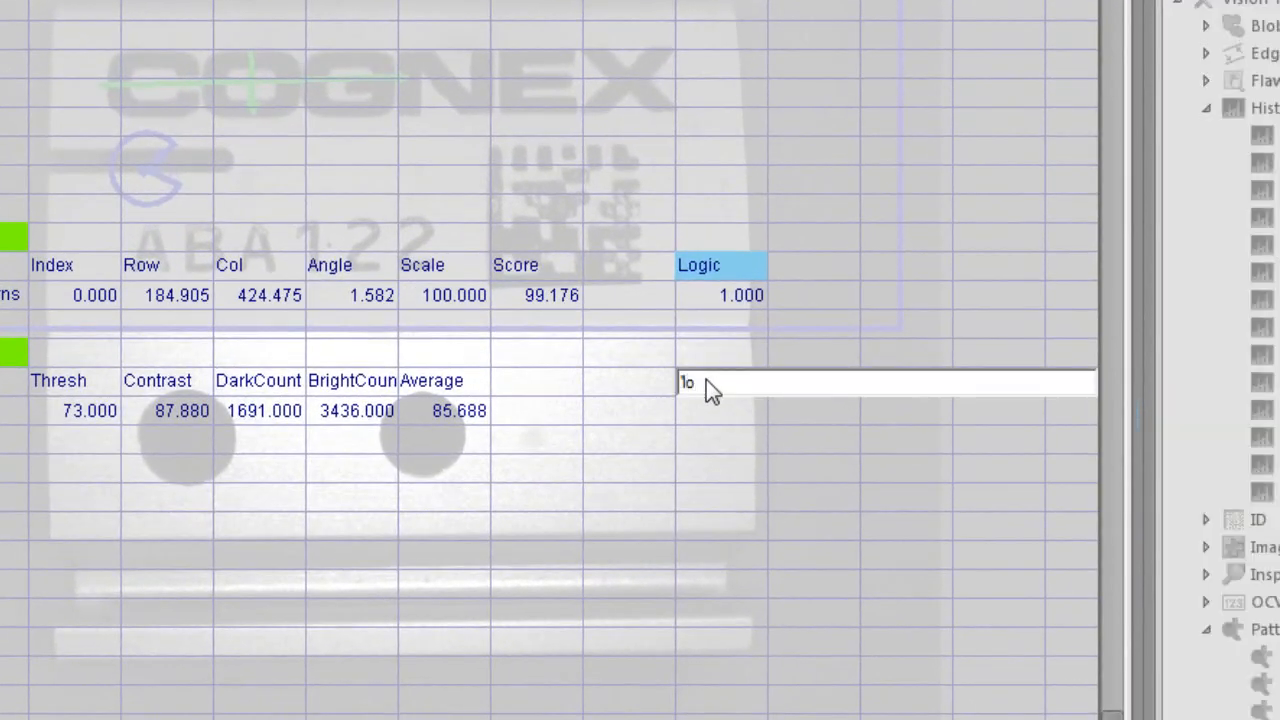
text(Logic)
key(Return)
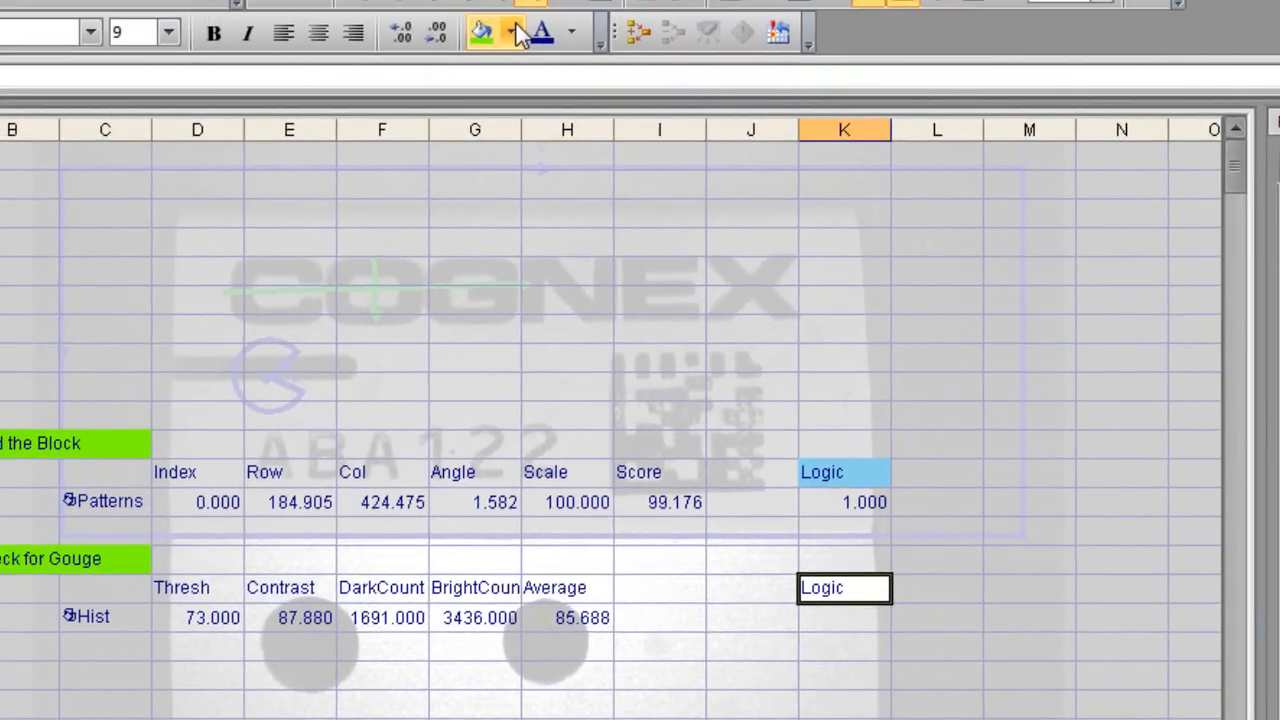
click(516, 33)
click(497, 424)
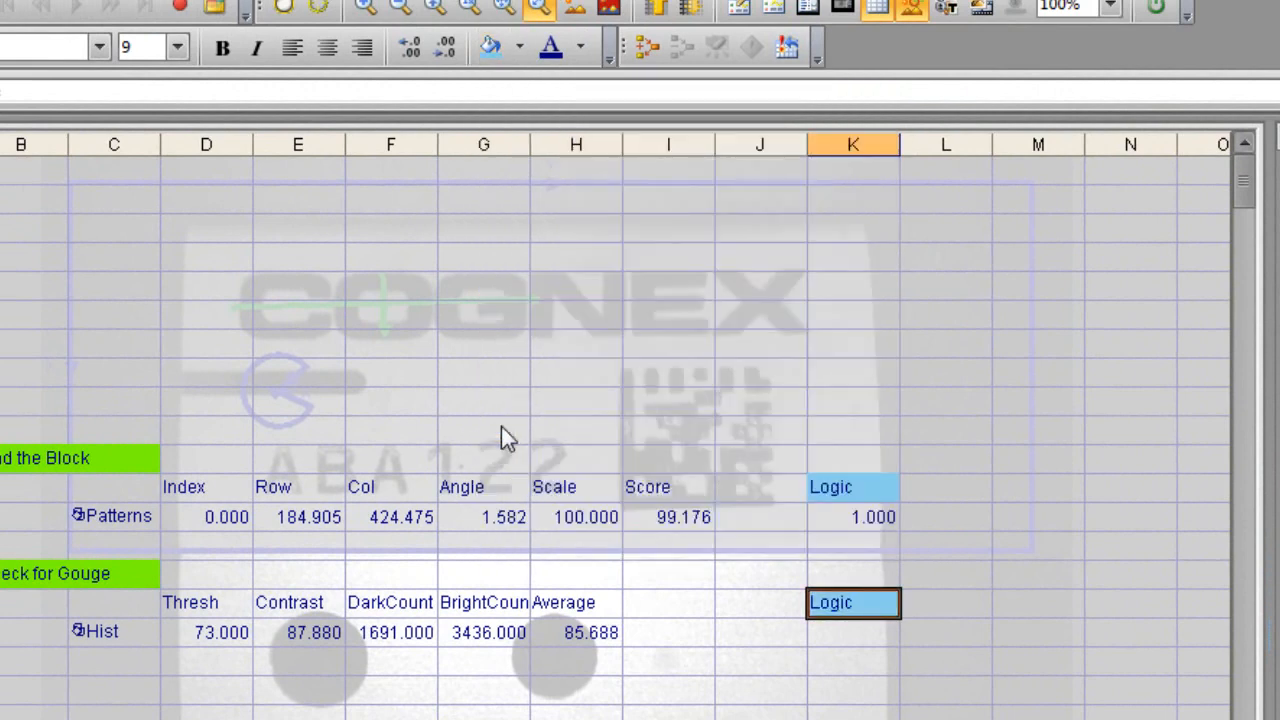
Step: Enter the logic formula If(E16>50,0,1) in cell K16, so the gouge check is based on the histogram contrast
click(849, 641)
double_click(849, 641)
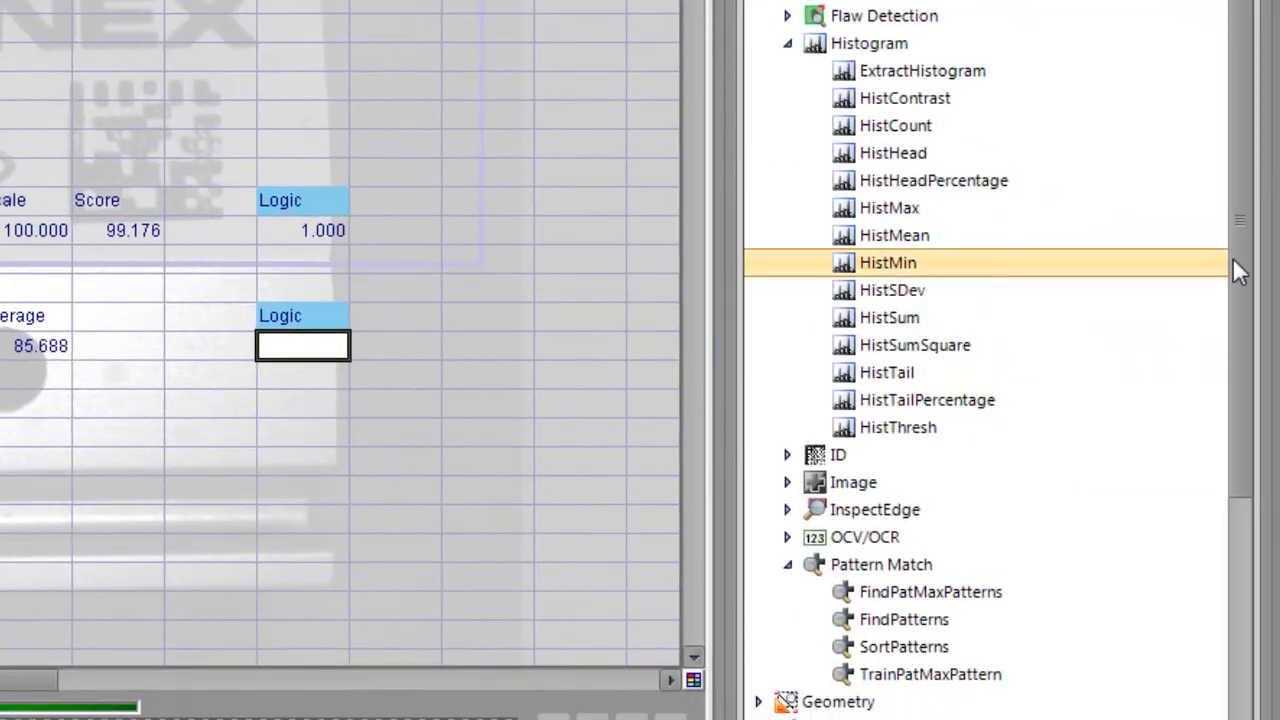
drag(1231, 173, 1264, 462)
drag(863, 491, 331, 349)
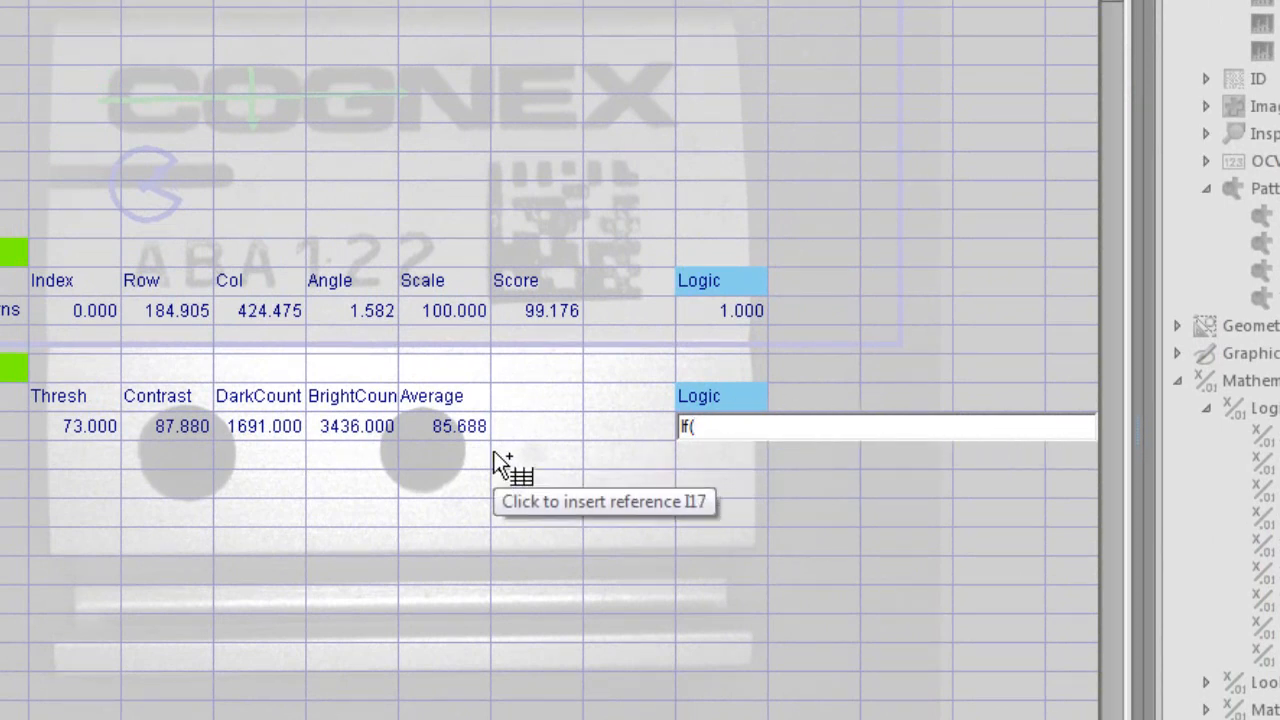
click(169, 425)
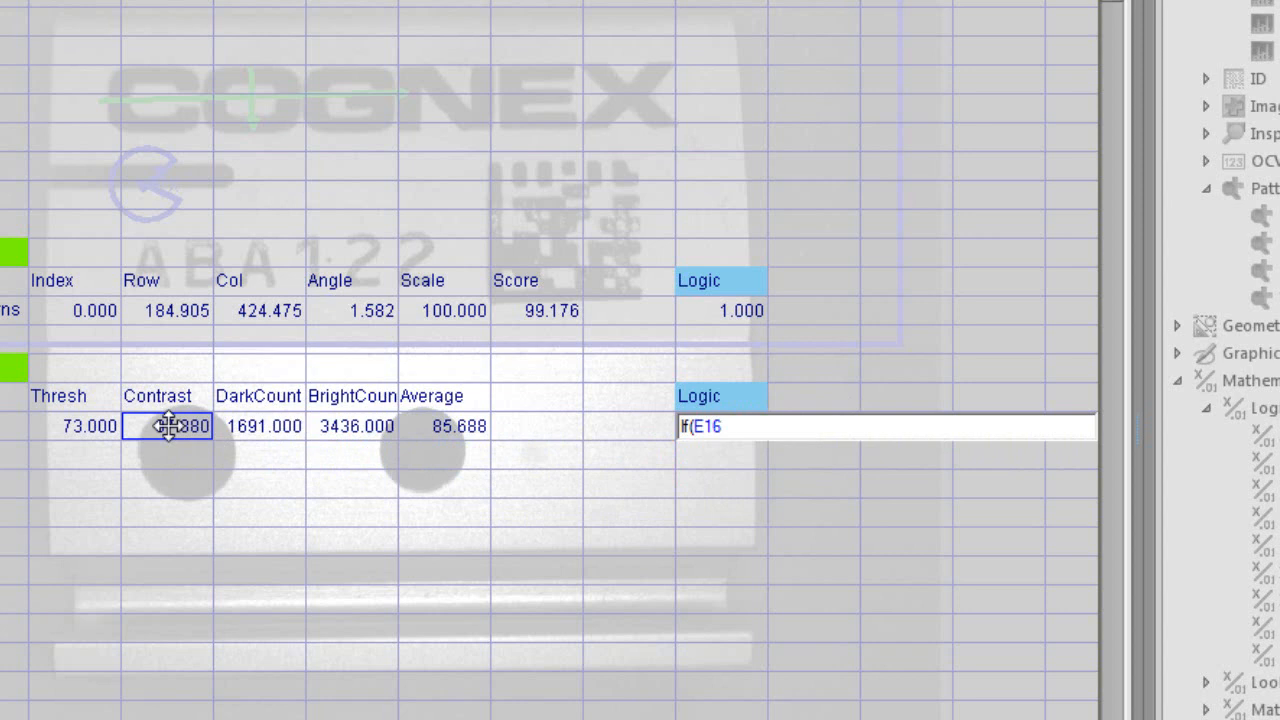
text(>50,)
text(0,1)
key(Return)
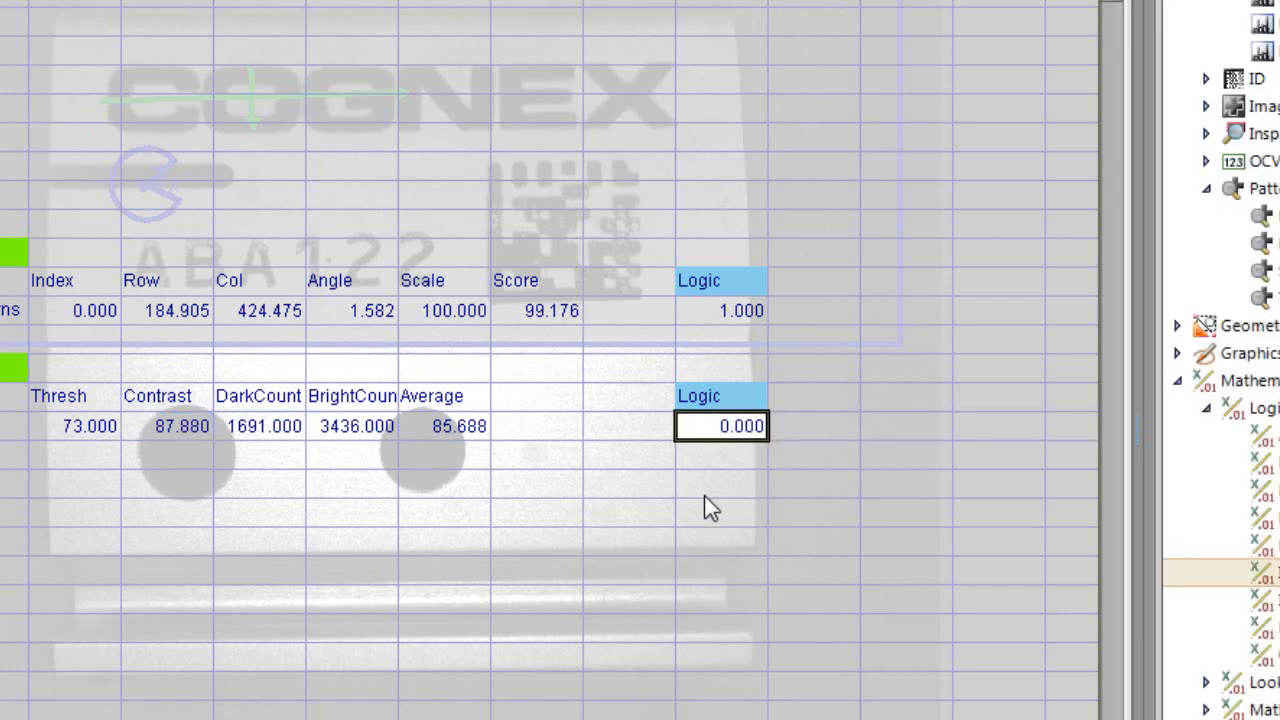
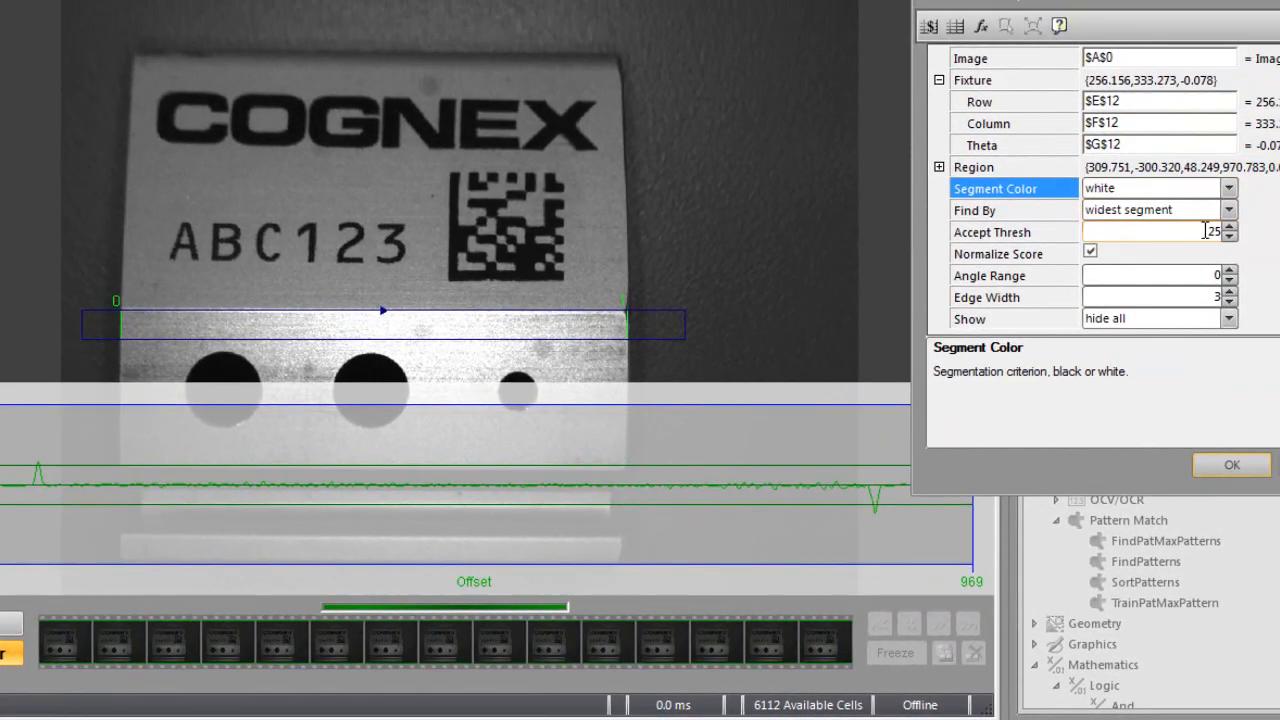
Step: Set the FindSegment accept threshold to 20 and its Show option to input and result graphics, and return to the spreadsheet overlay
click(1200, 232)
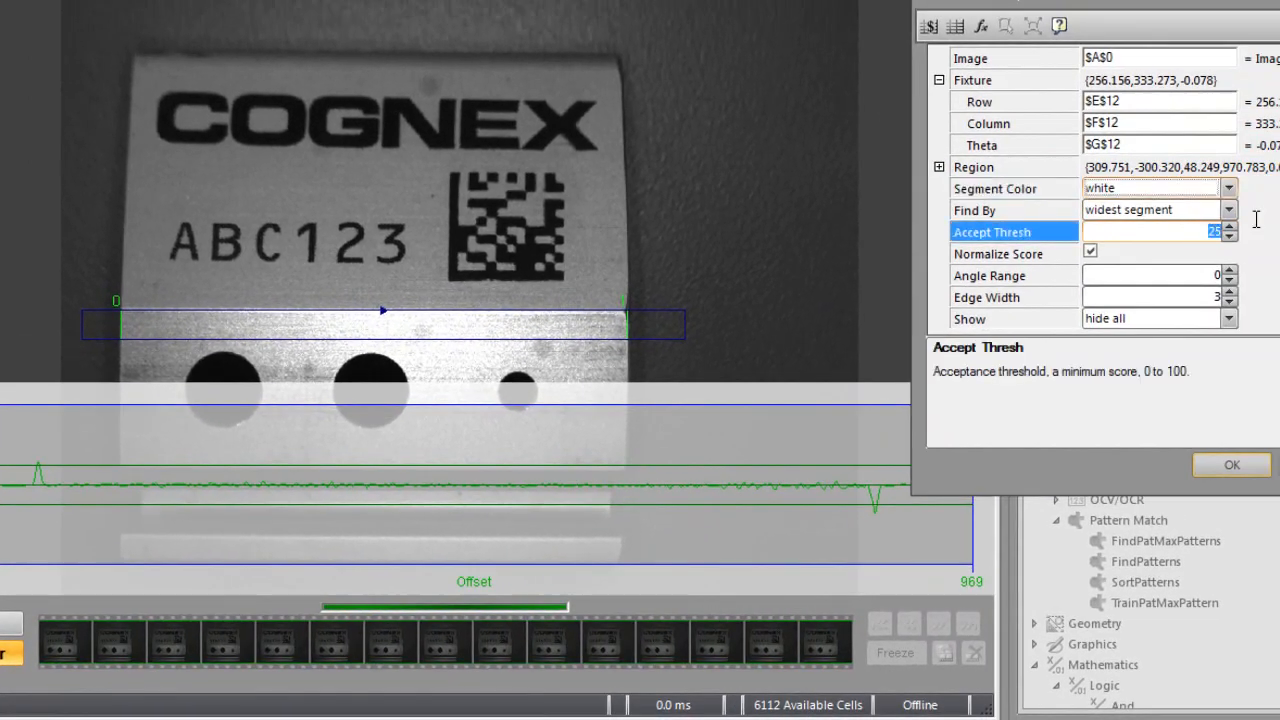
text(20)
right_click(1151, 277)
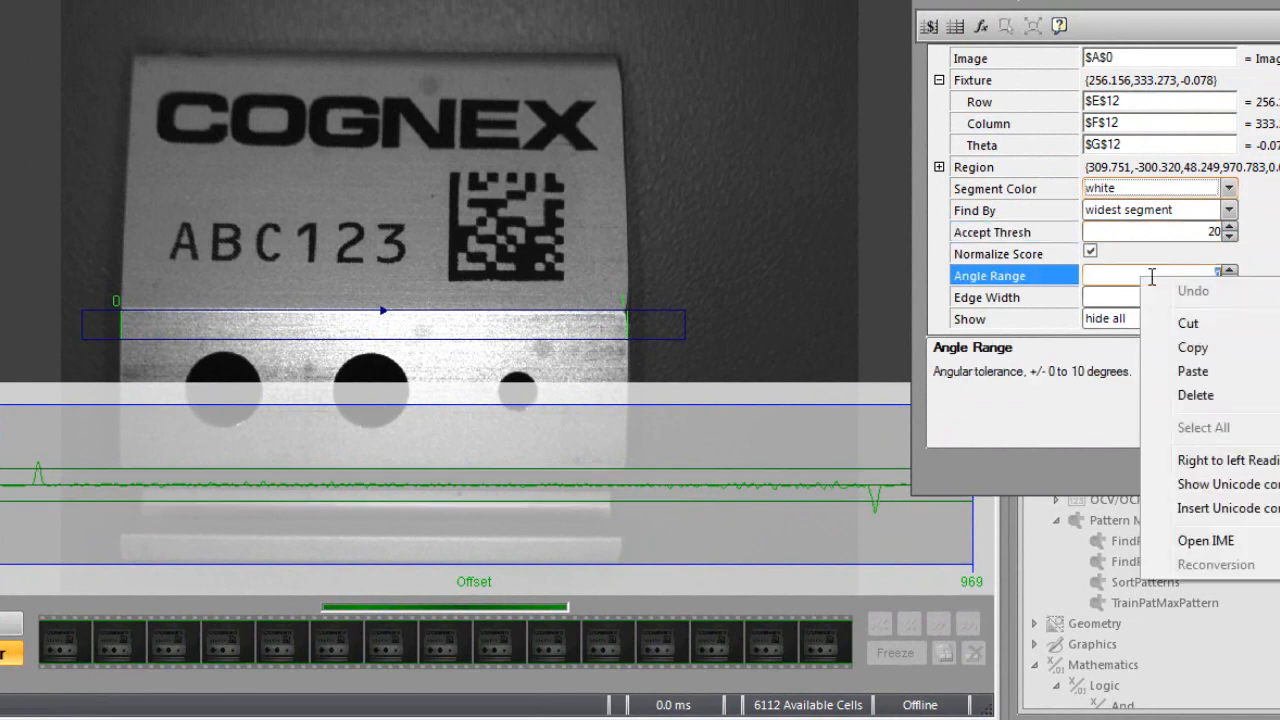
click(1135, 234)
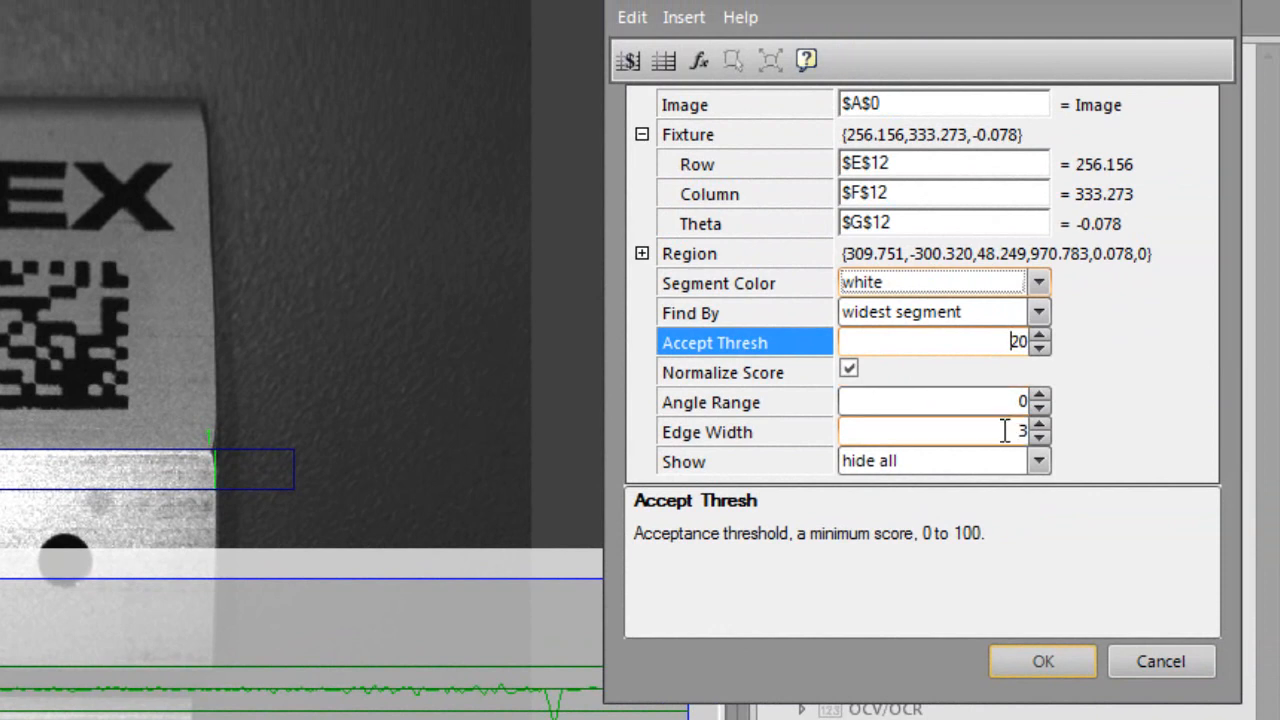
click(1040, 463)
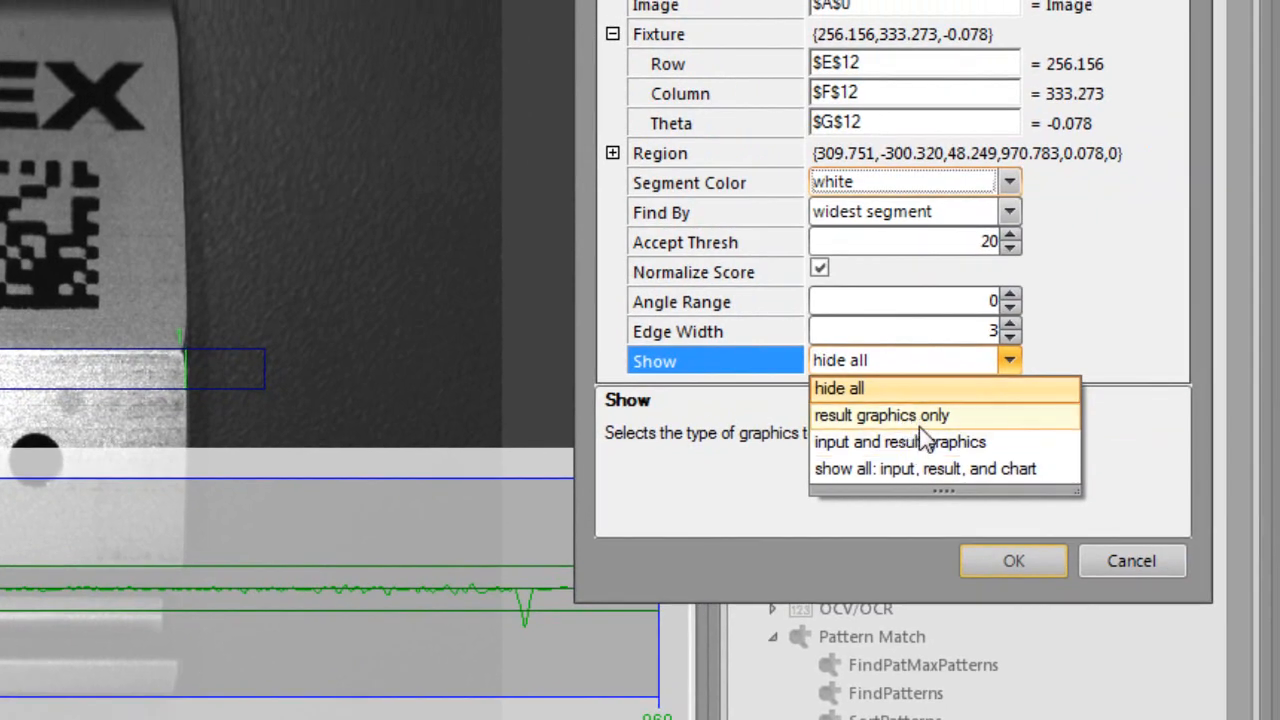
click(919, 441)
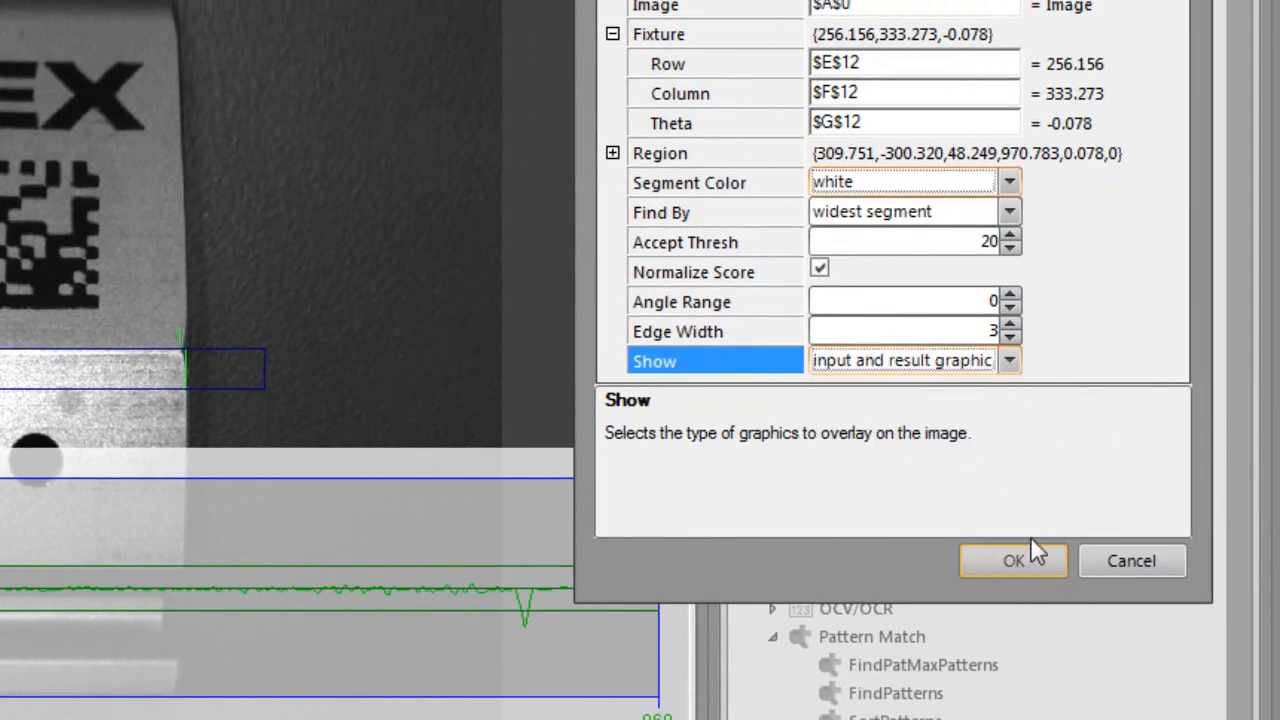
click(1028, 566)
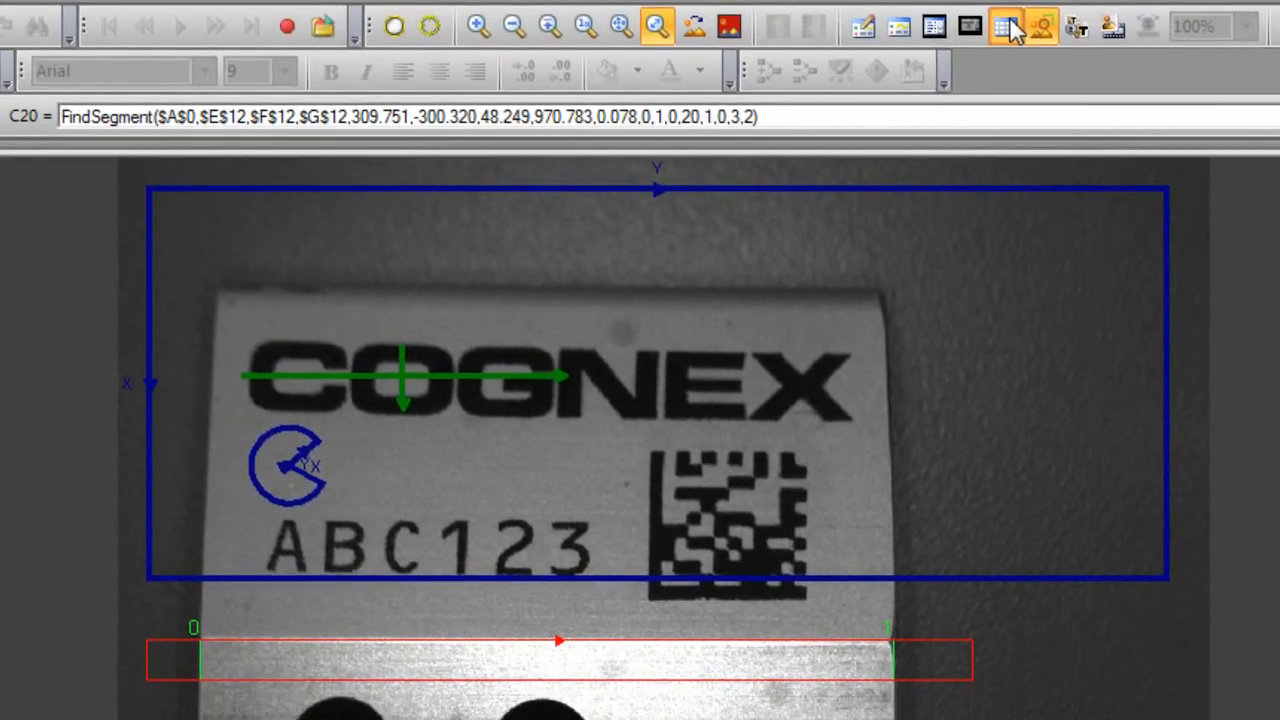
click(1003, 121)
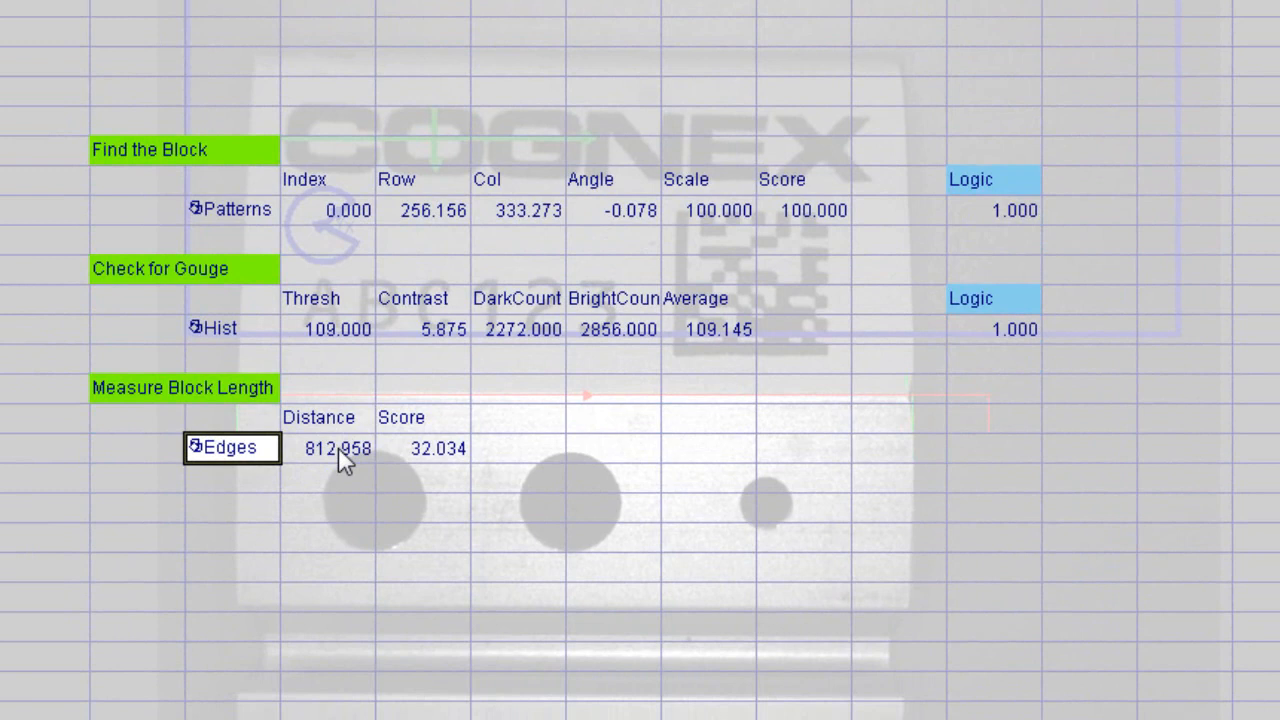
Step: Enter the heading Logic in cell K19 and fill it light blue like the Logic headings above
click(990, 424)
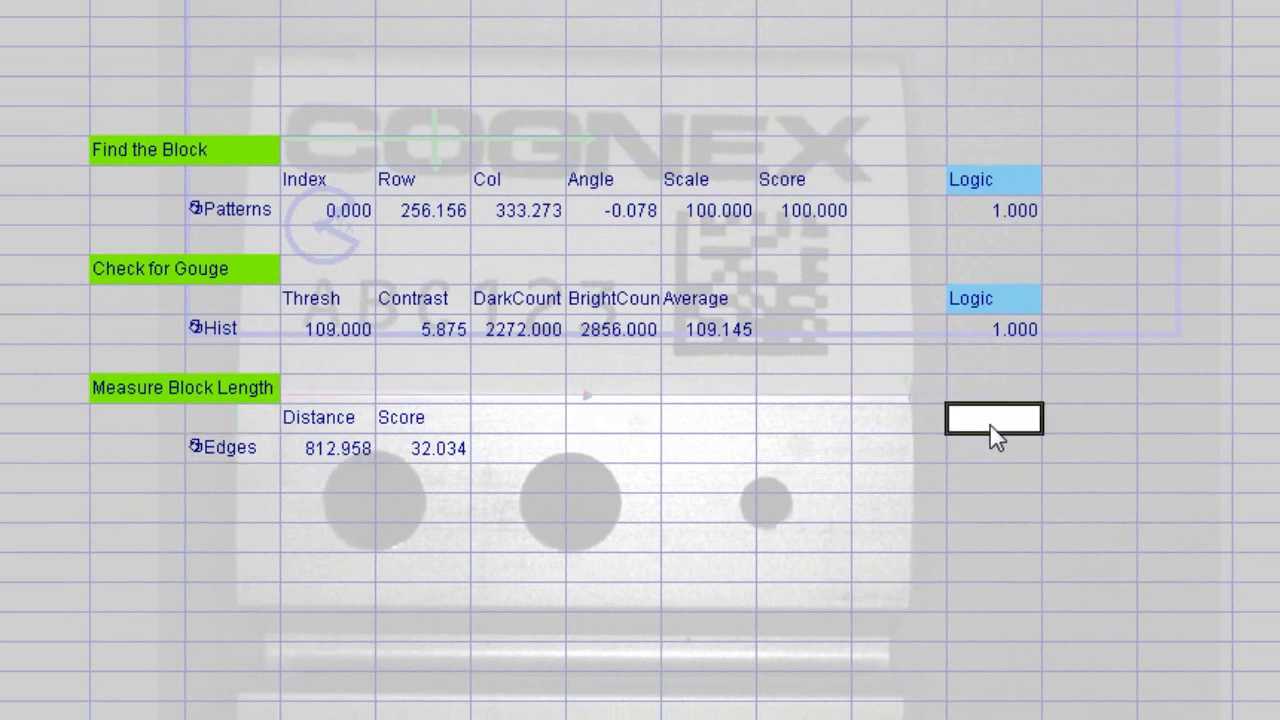
text(1)
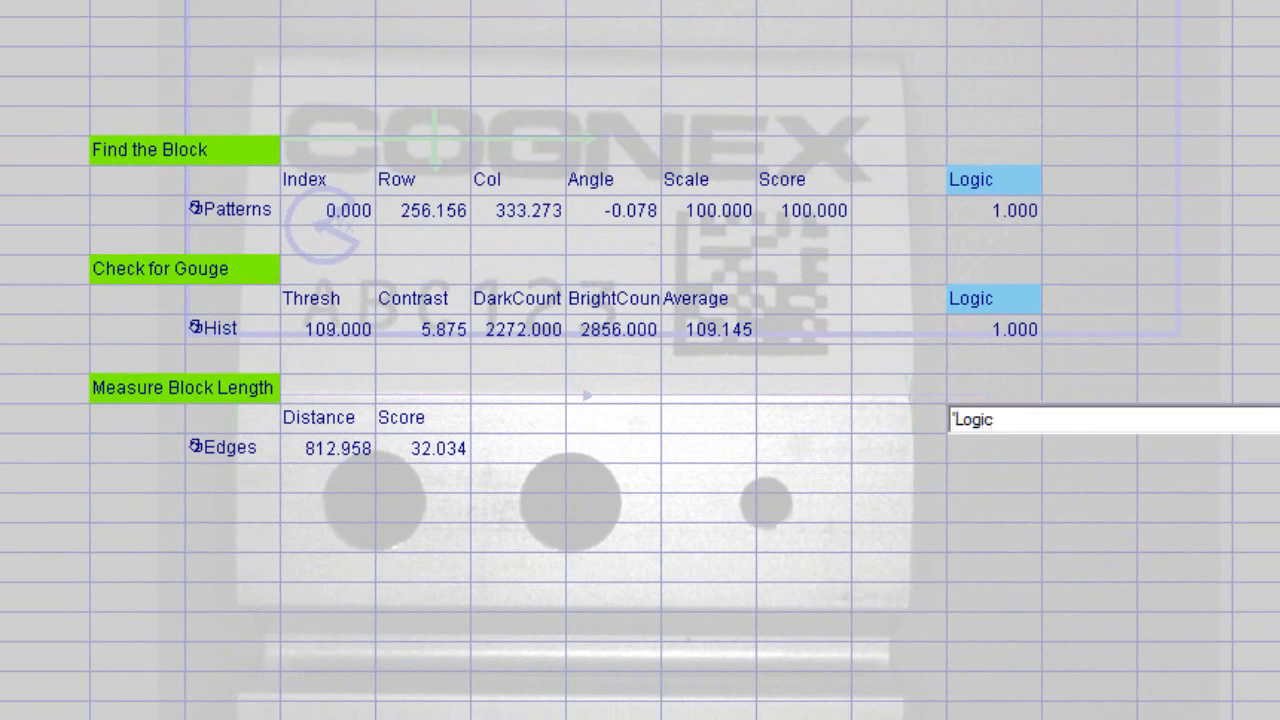
key(Return)
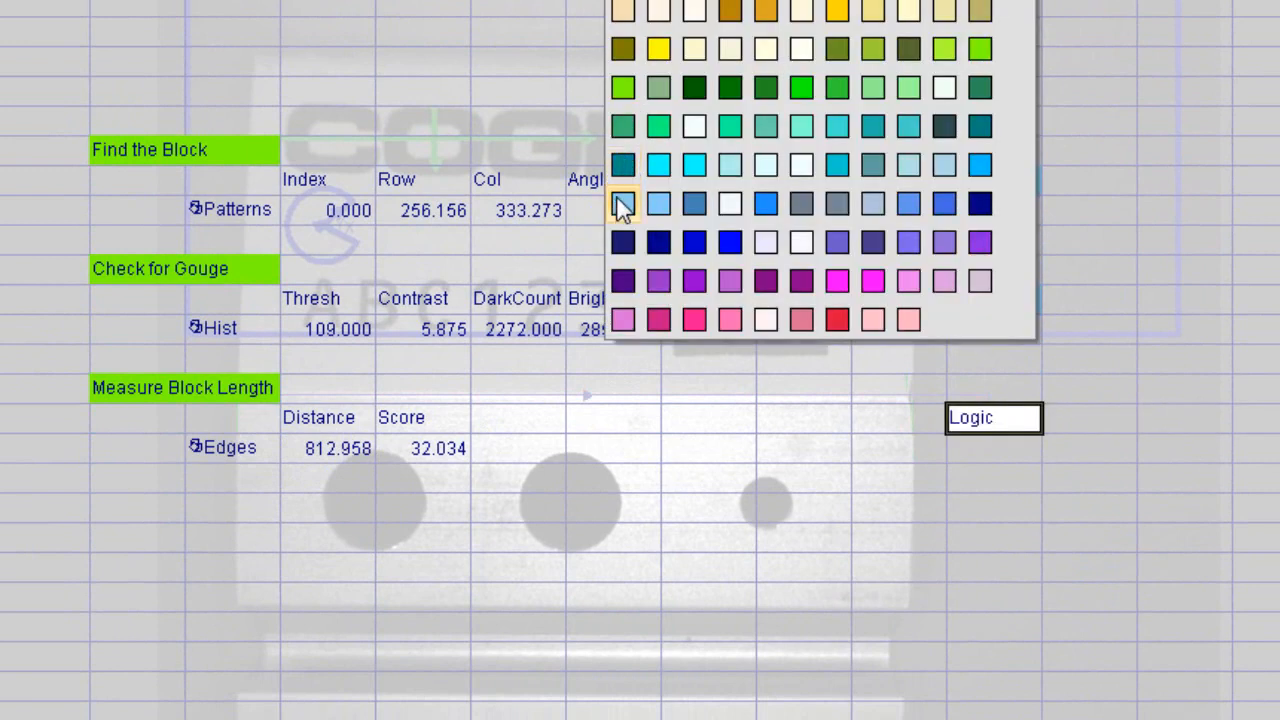
click(616, 204)
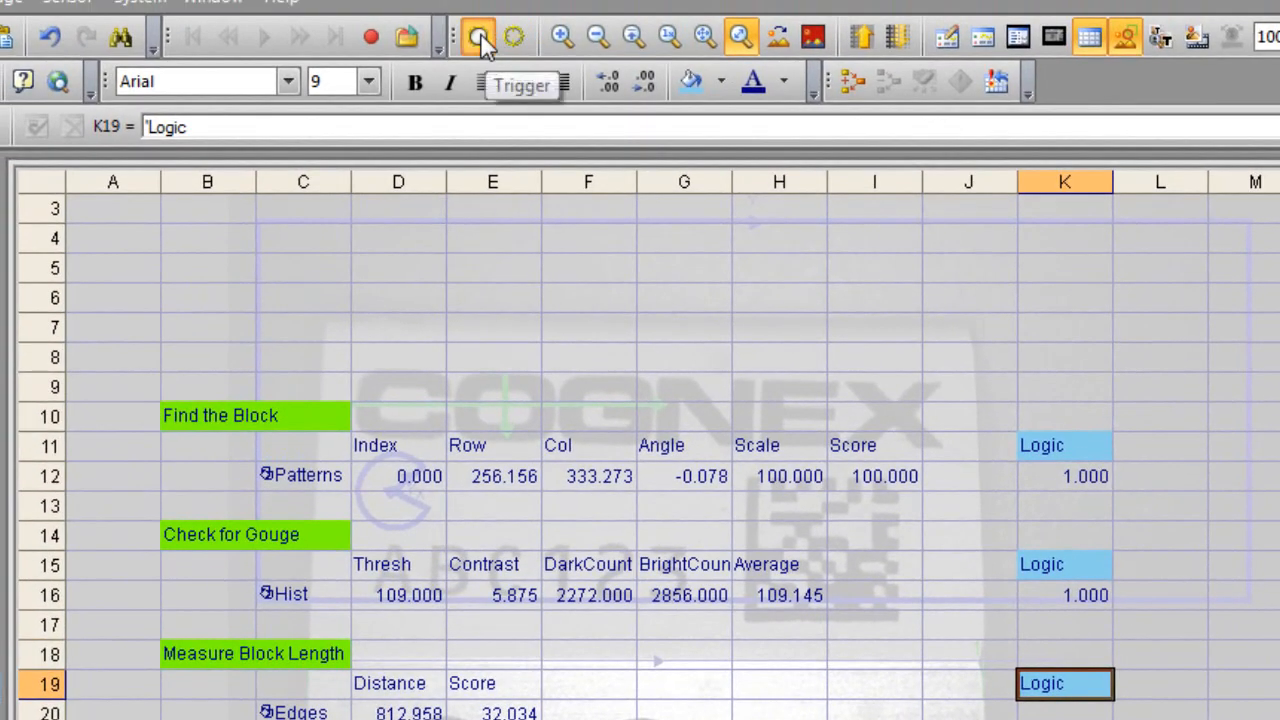
Step: Trigger a new image and enter InRange(D20,790,850) in cell K20 to judge the measured block length
click(480, 37)
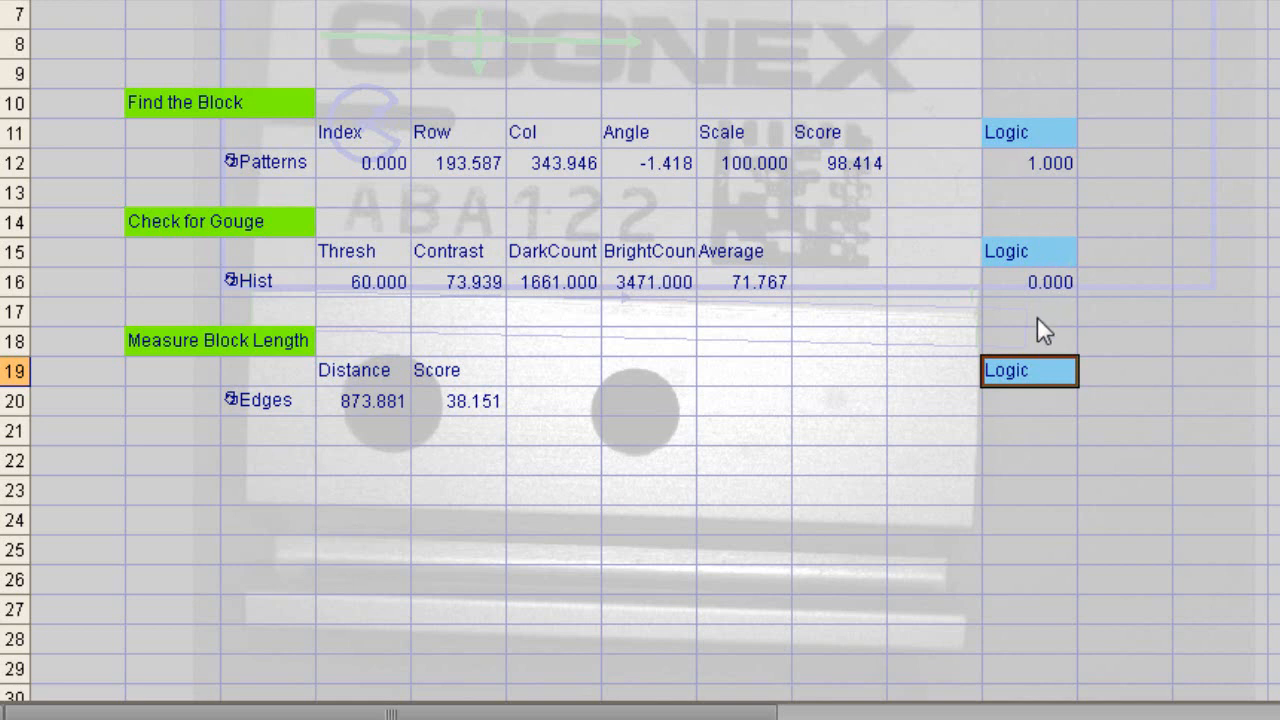
click(1013, 405)
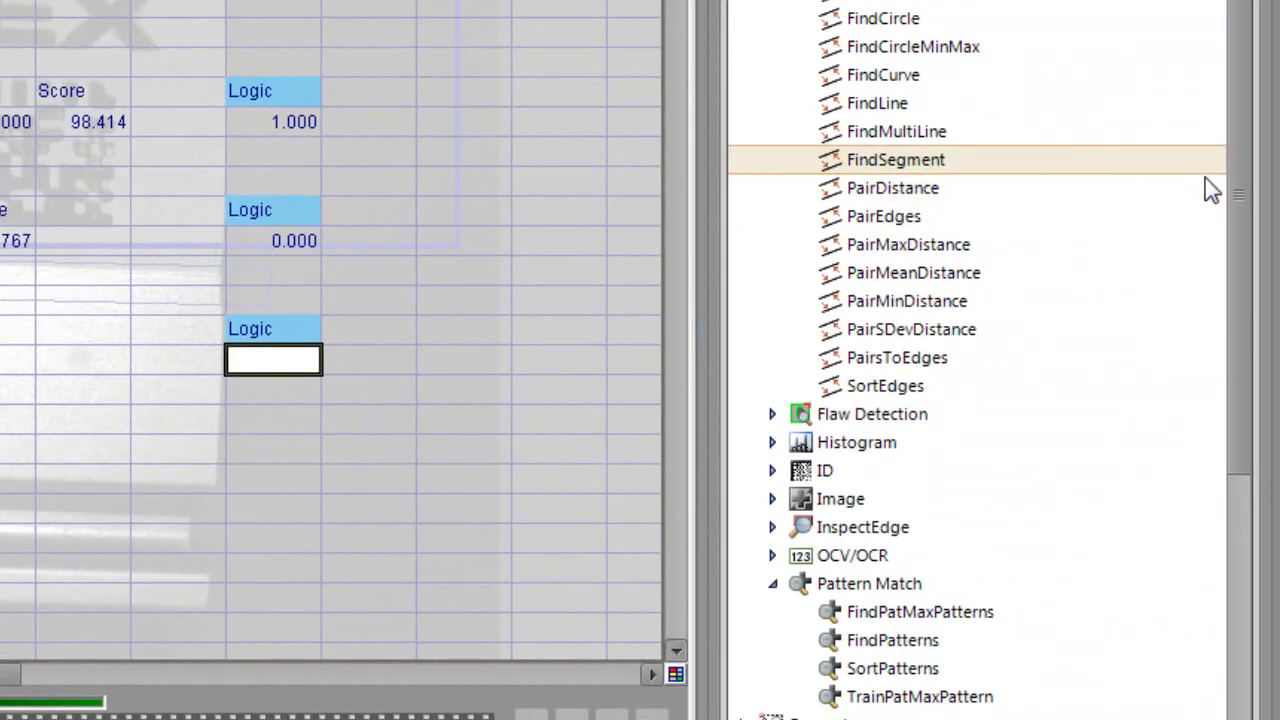
drag(1235, 122, 1242, 498)
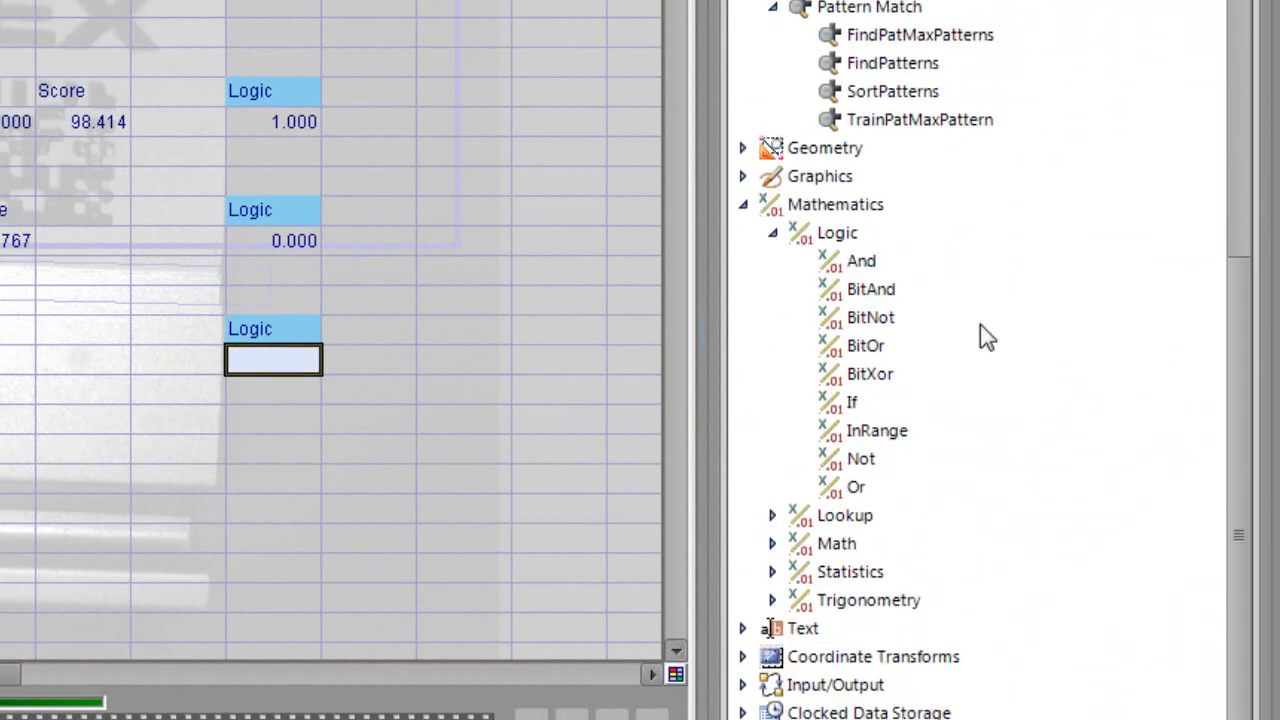
drag(886, 424, 260, 363)
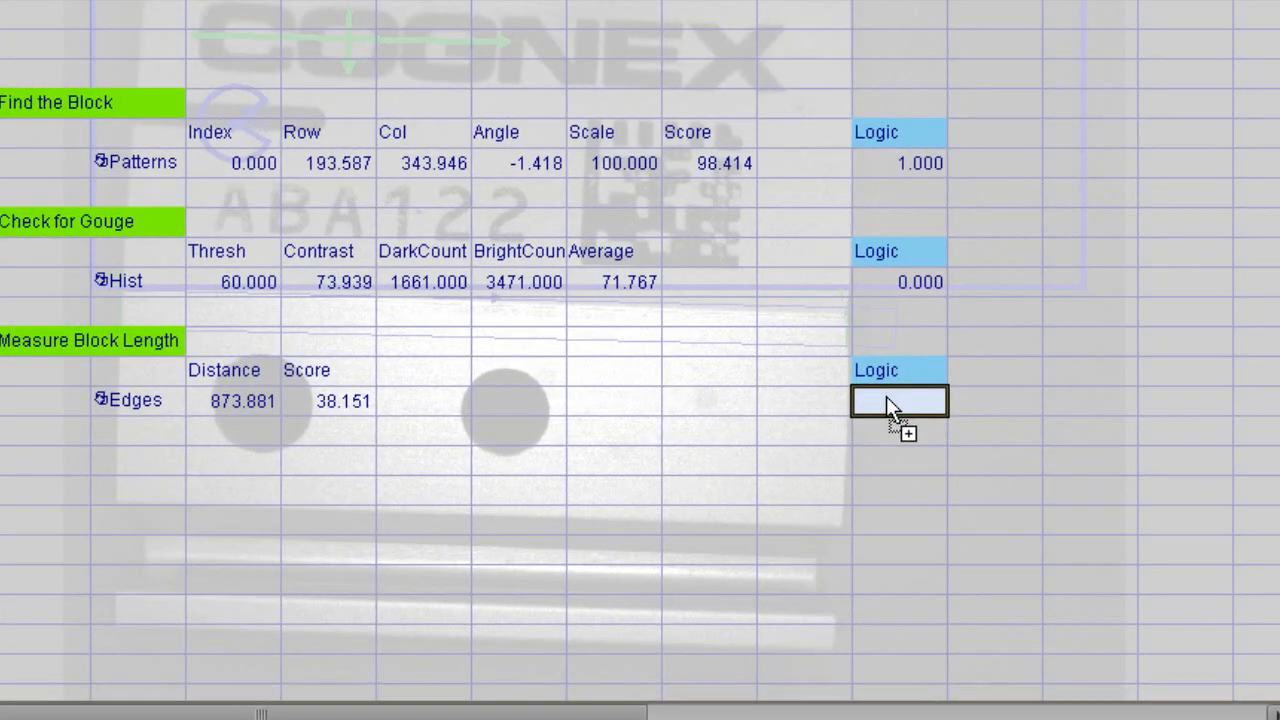
drag(886, 396, 886, 398)
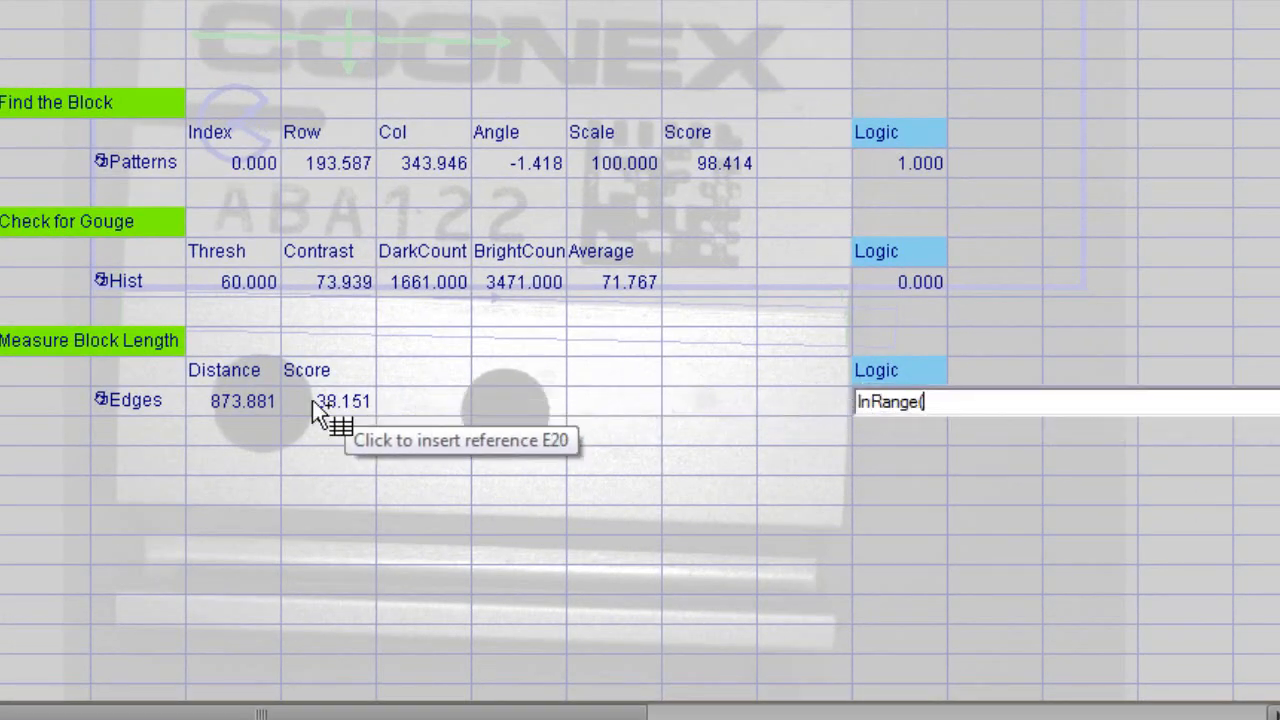
click(242, 405)
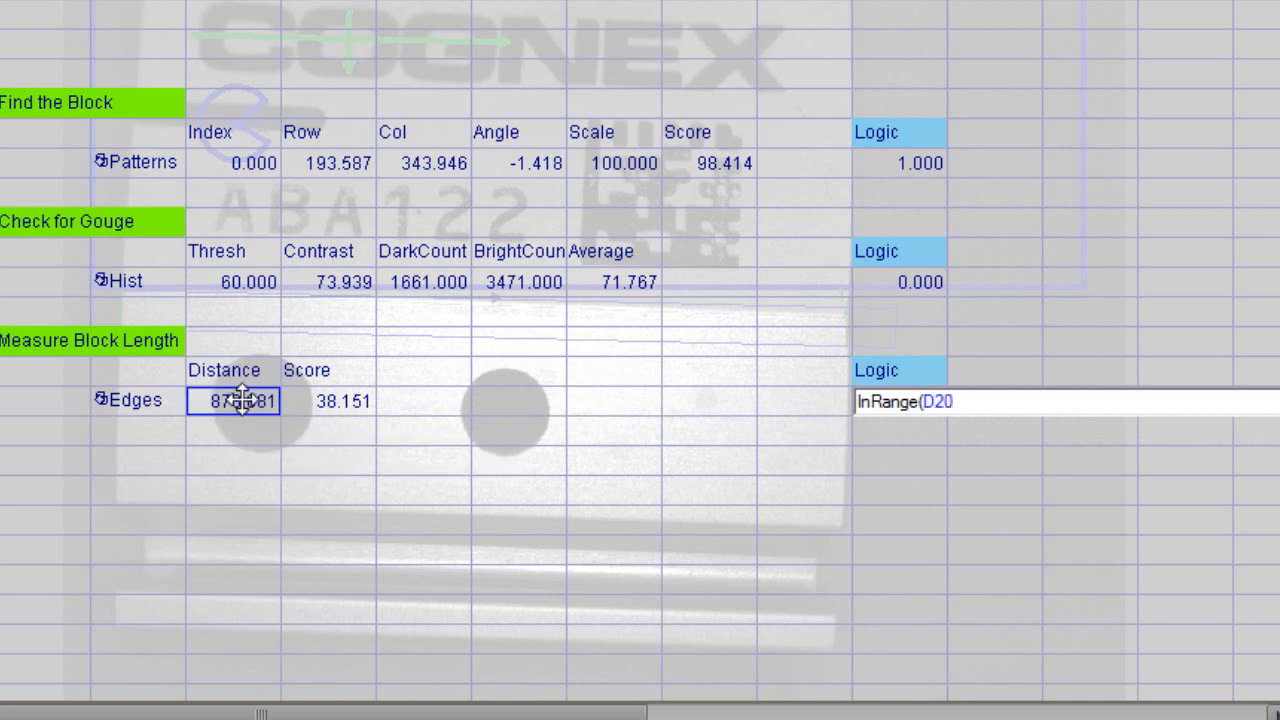
text(,790,850)
key(Home)
key(Return)
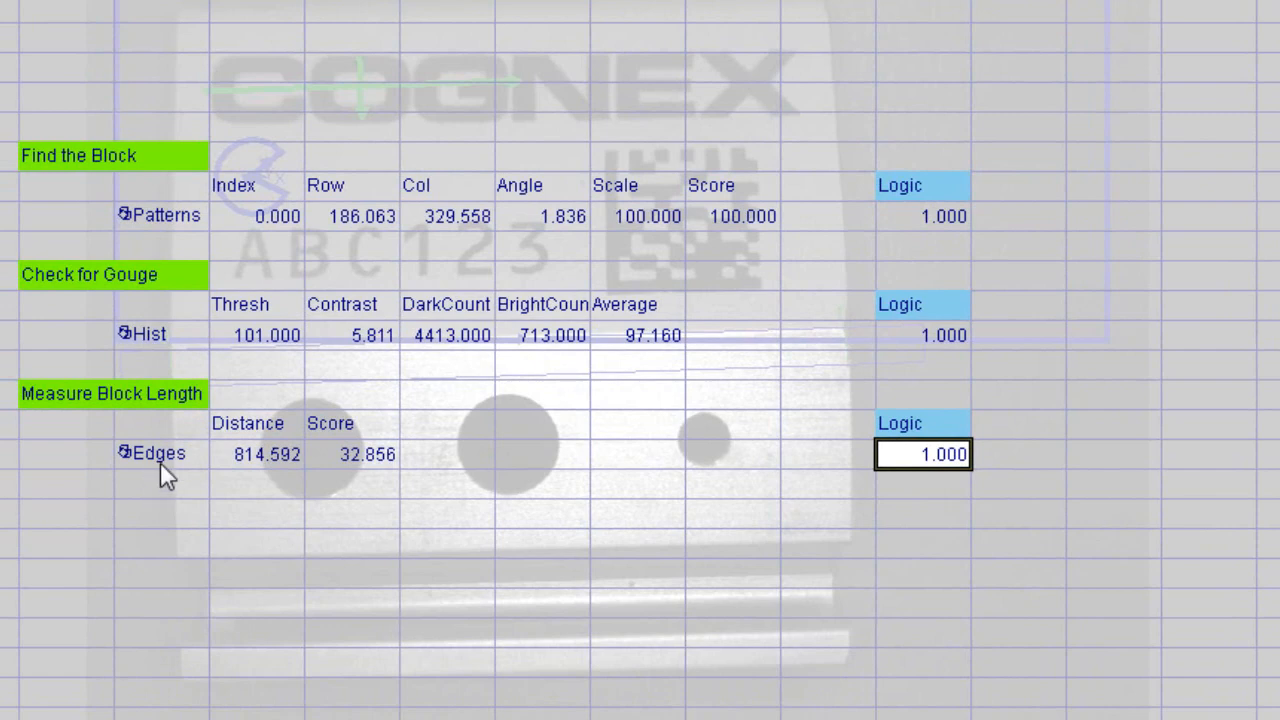
Step: Expose the Edges tool's Show parameter as a drop-down control in cell H20 and accept the linked reference $H$20
double_click(166, 450)
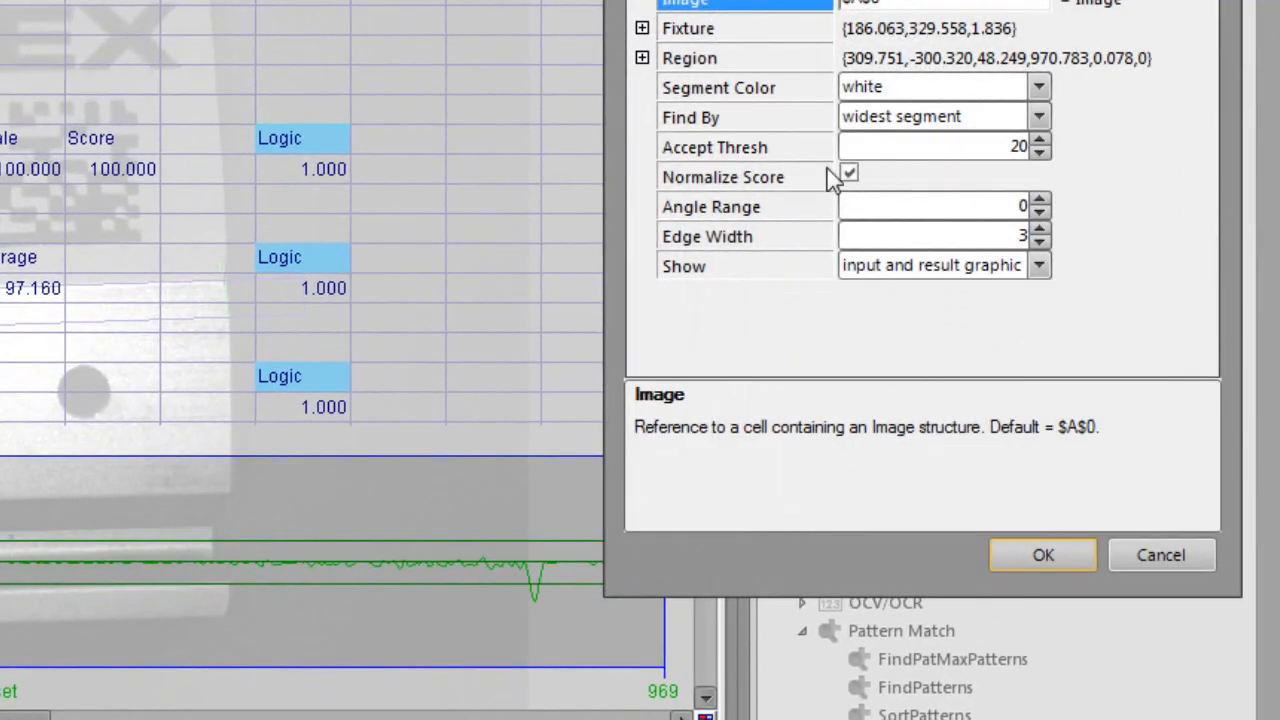
drag(745, 266, 10, 378)
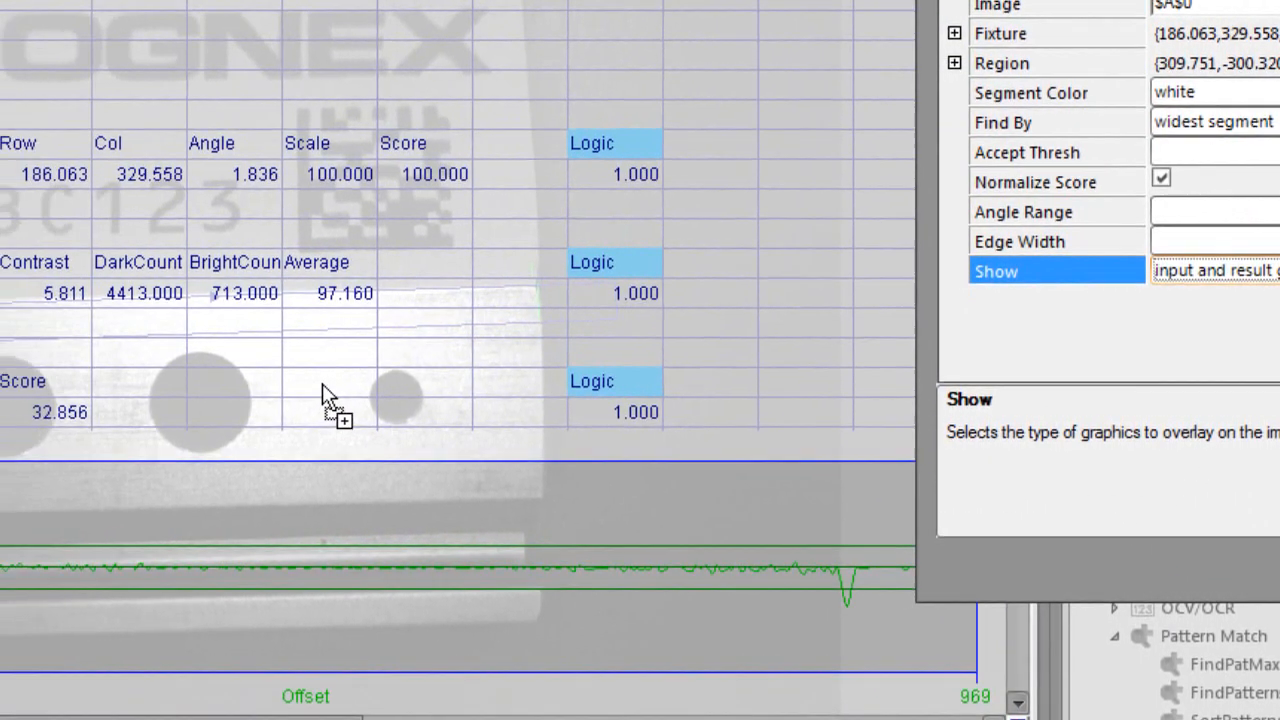
drag(322, 383, 324, 391)
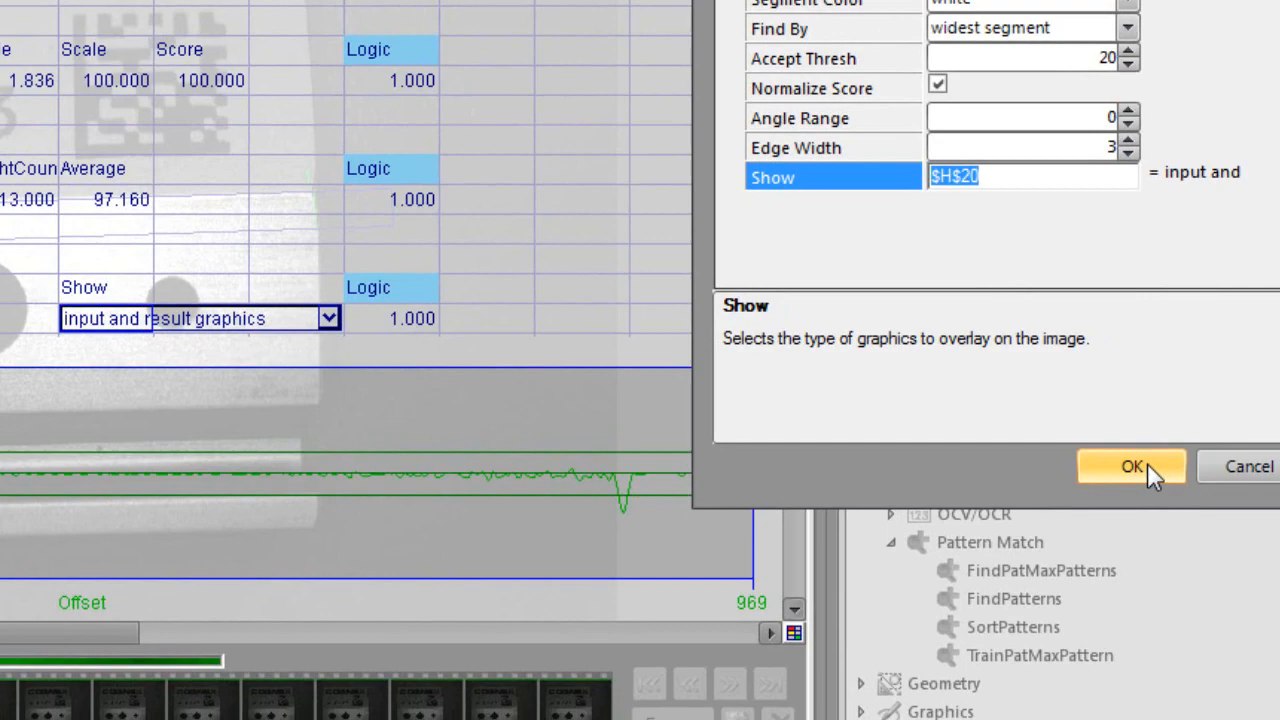
click(1147, 466)
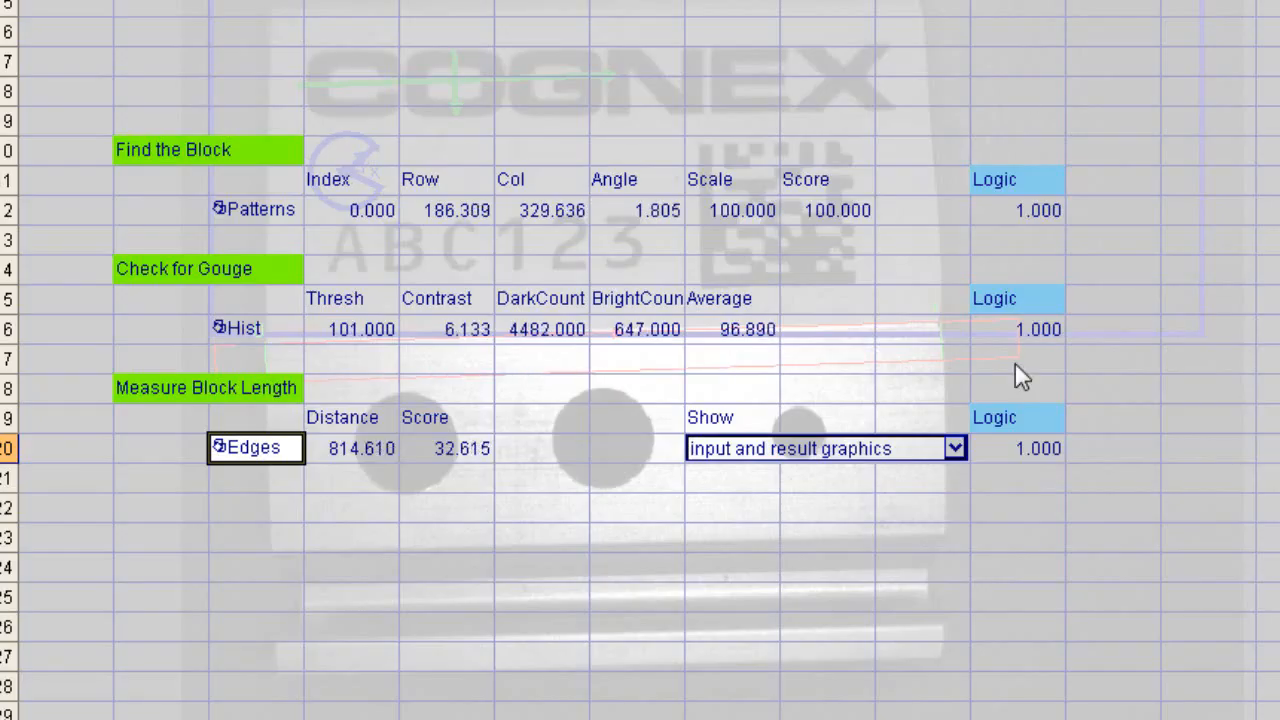
Step: Set the Show control in H20 to result graphics only and check the image without the spreadsheet overlay
click(955, 448)
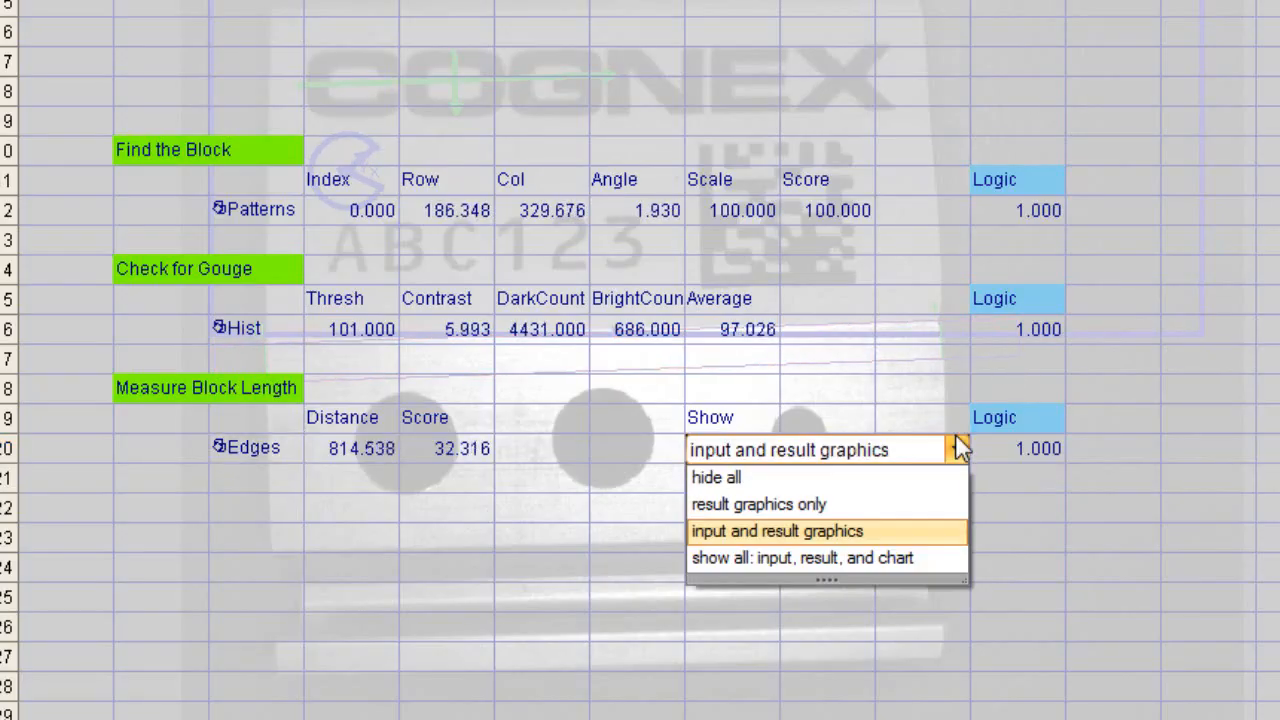
click(824, 510)
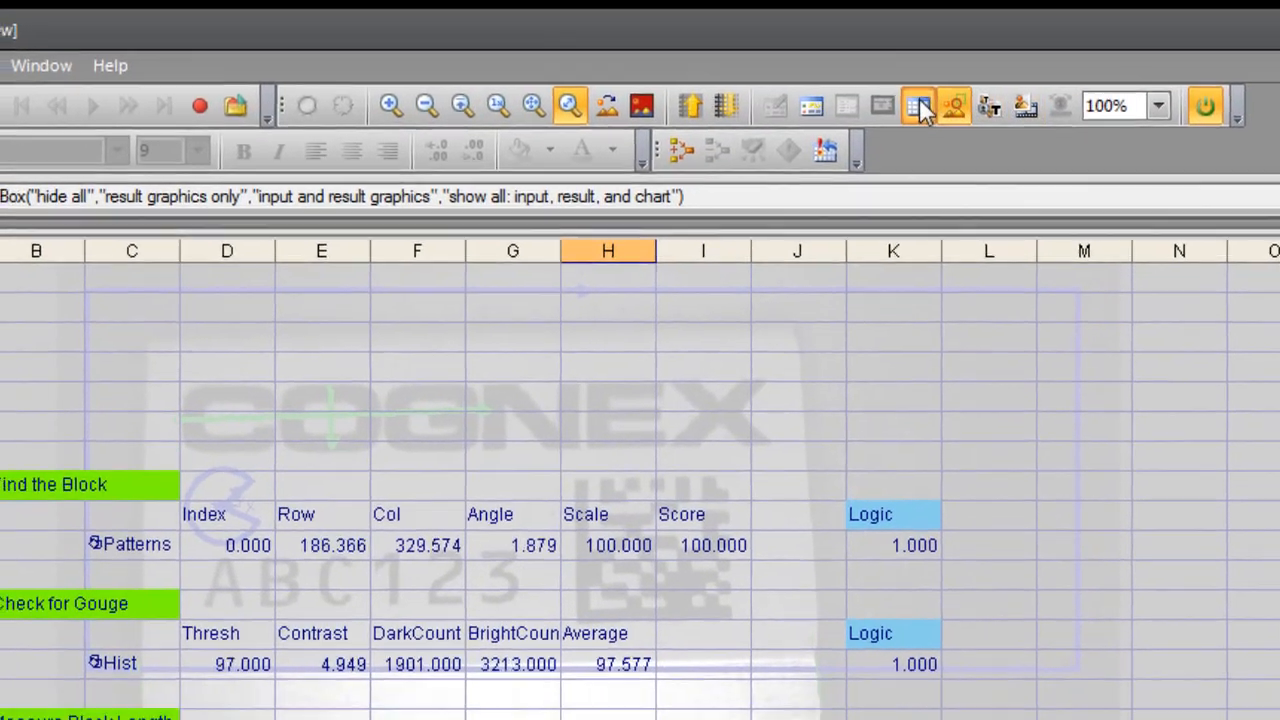
click(906, 137)
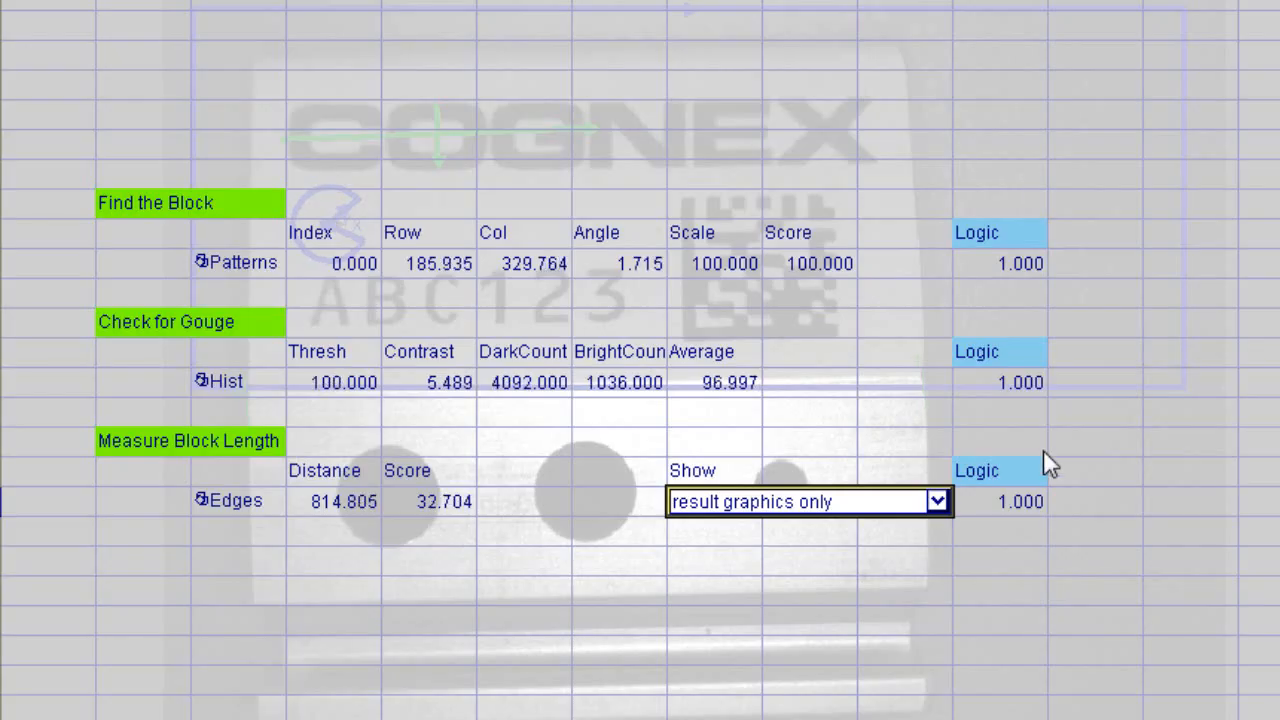
Step: Switch the Show control in H20 to show all: input, result, and chart, and finally to hide all
click(936, 502)
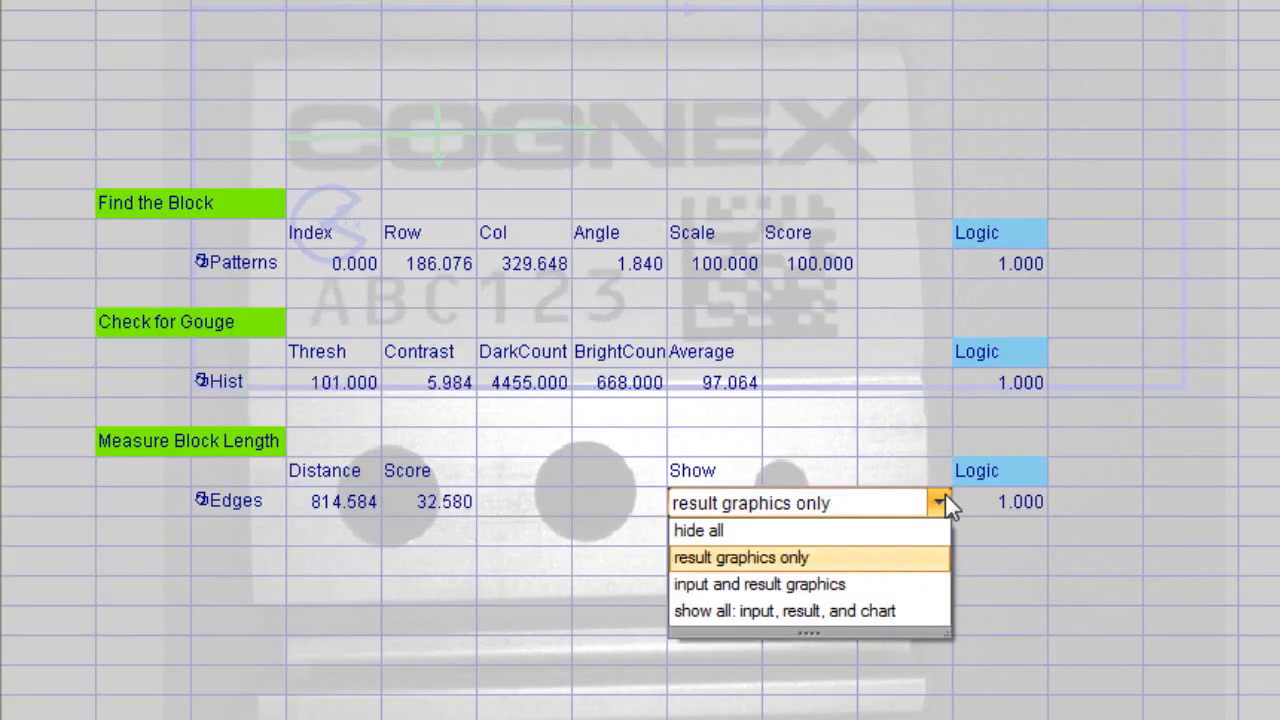
click(851, 615)
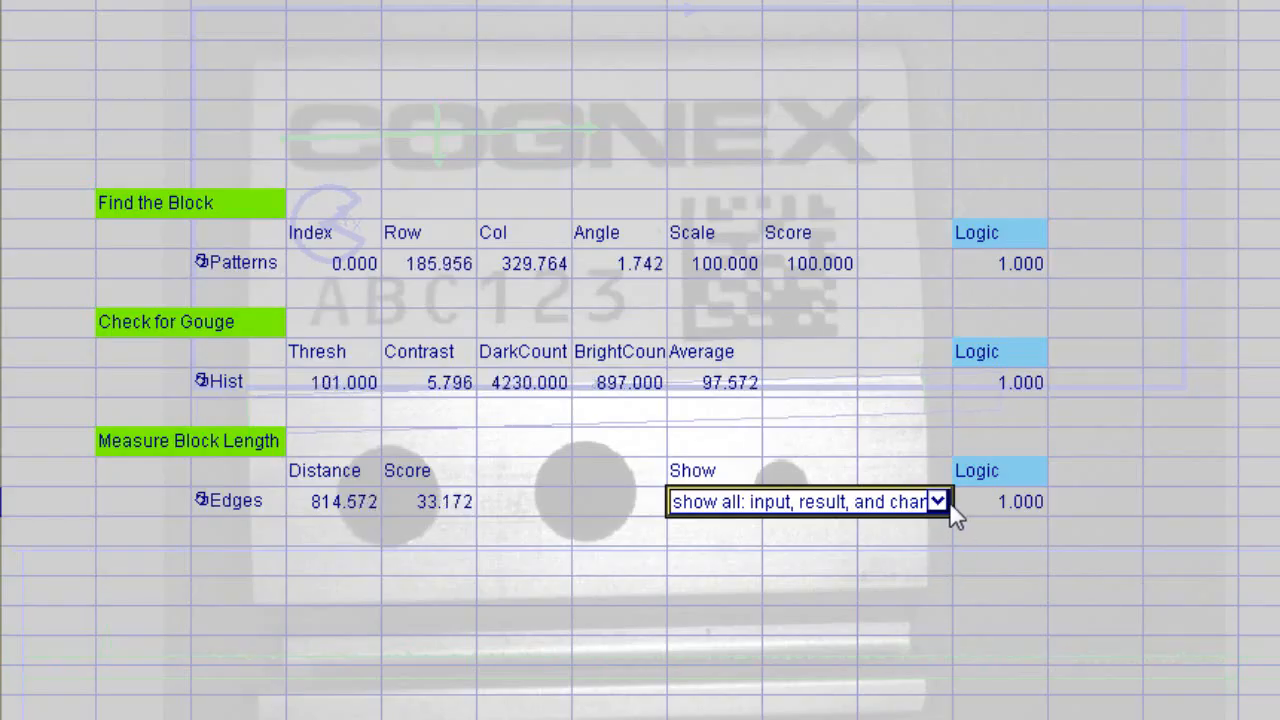
click(939, 501)
click(735, 531)
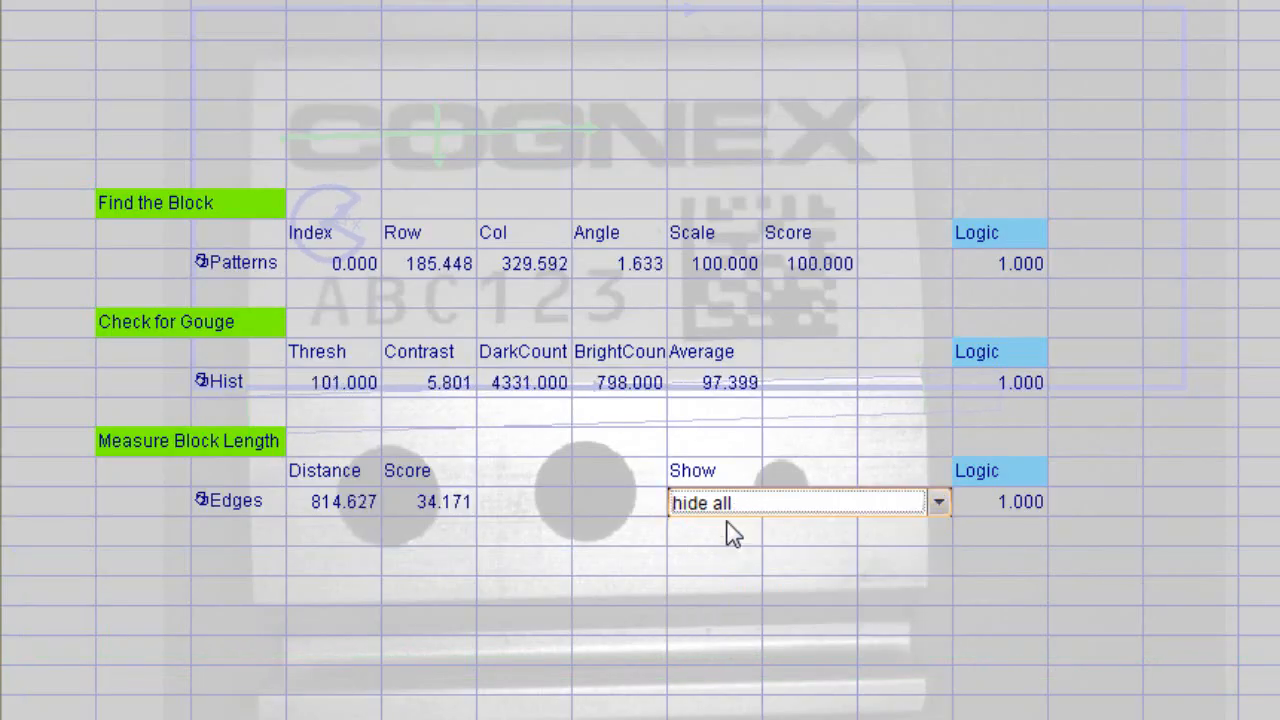